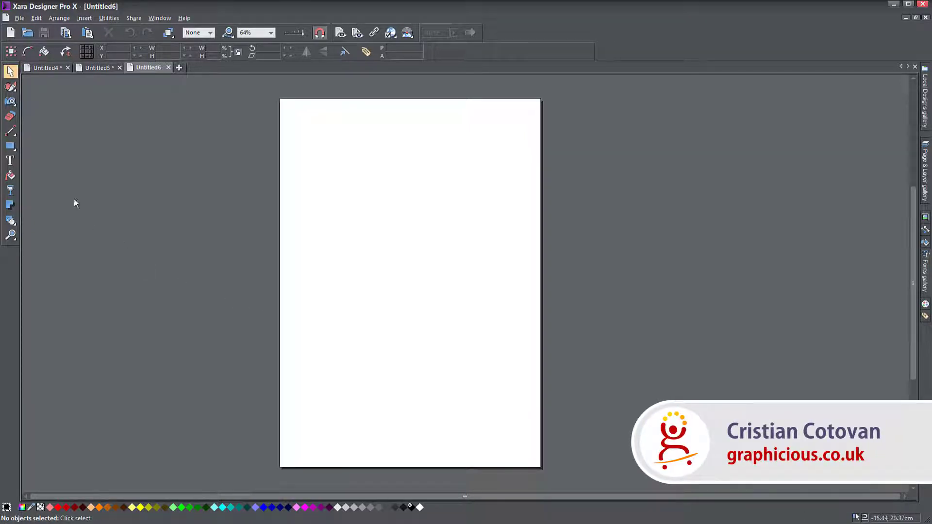
Step: Type the heading 'This is my title' on the page and scale it up to about 48.68pt
left_click(10, 160)
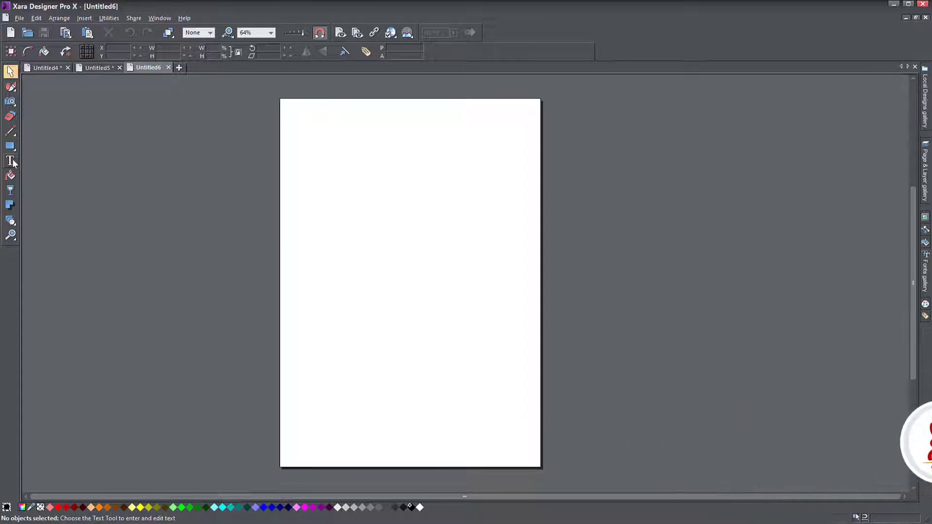
left_click(436, 259)
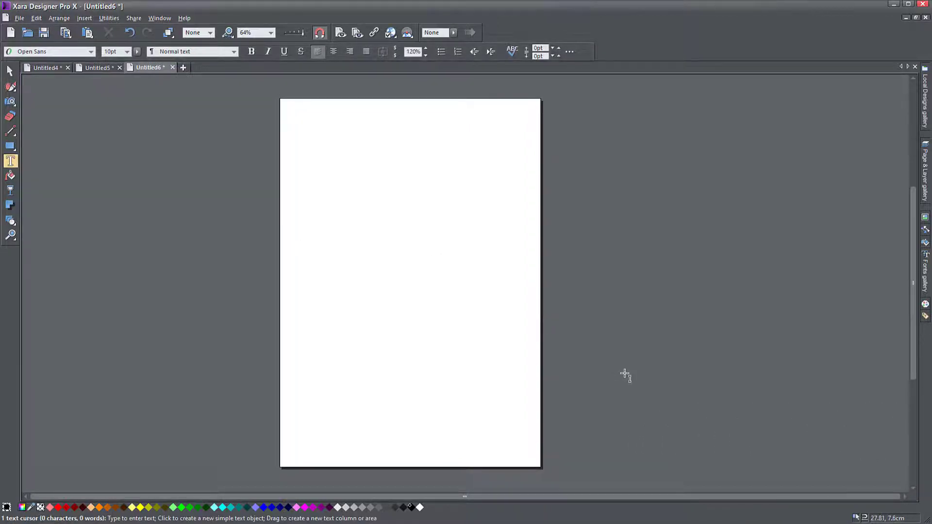
type("This is m")
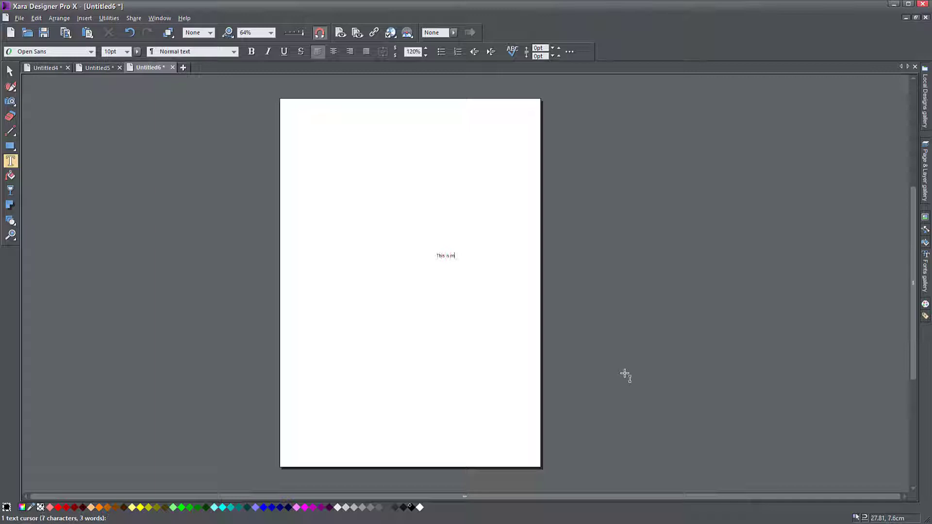
type("y title")
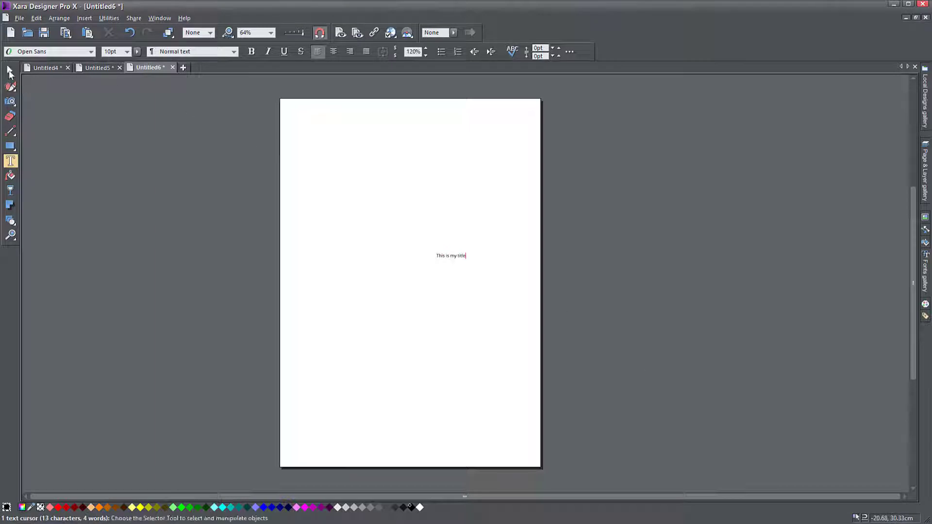
key("Escape")
left_click_drag(427, 246, 367, 141)
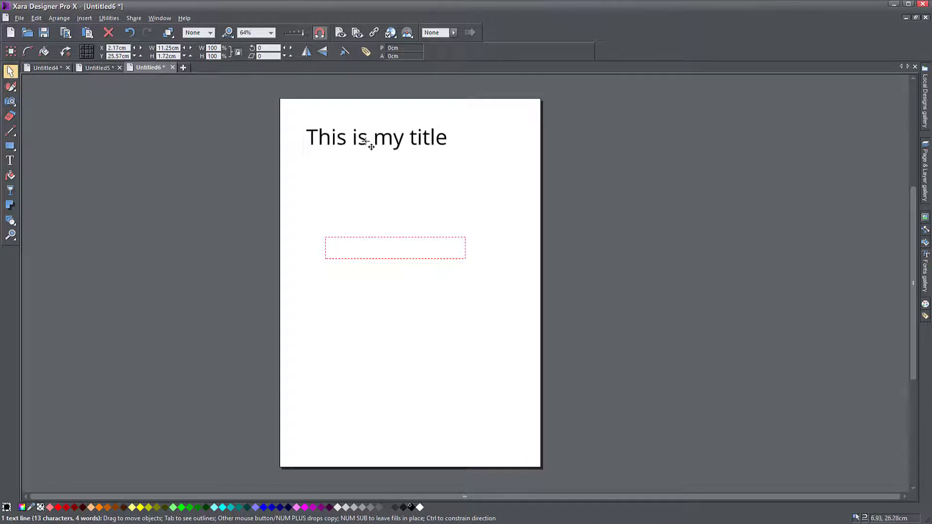
Step: Remove the stray empty line after the title and reselect the title object
left_click(10, 160)
left_click(446, 138)
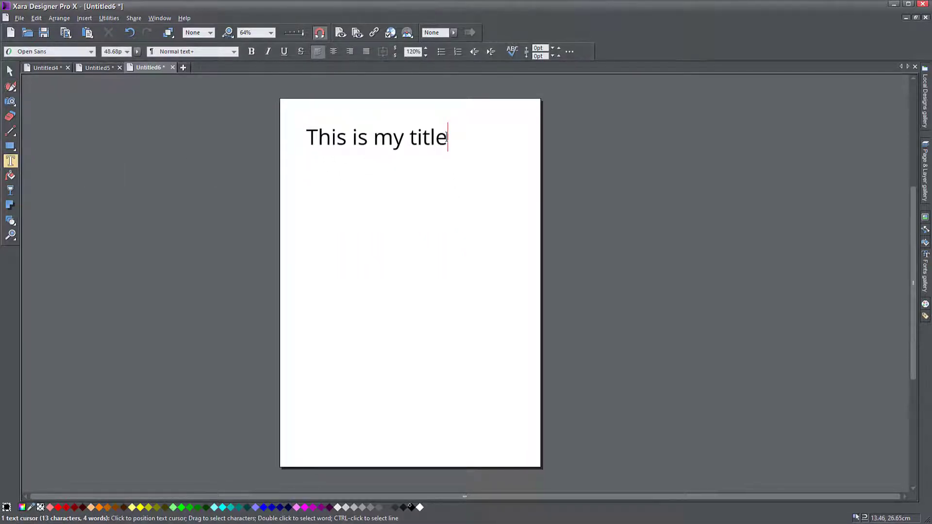
key("Return")
key("BackSpace")
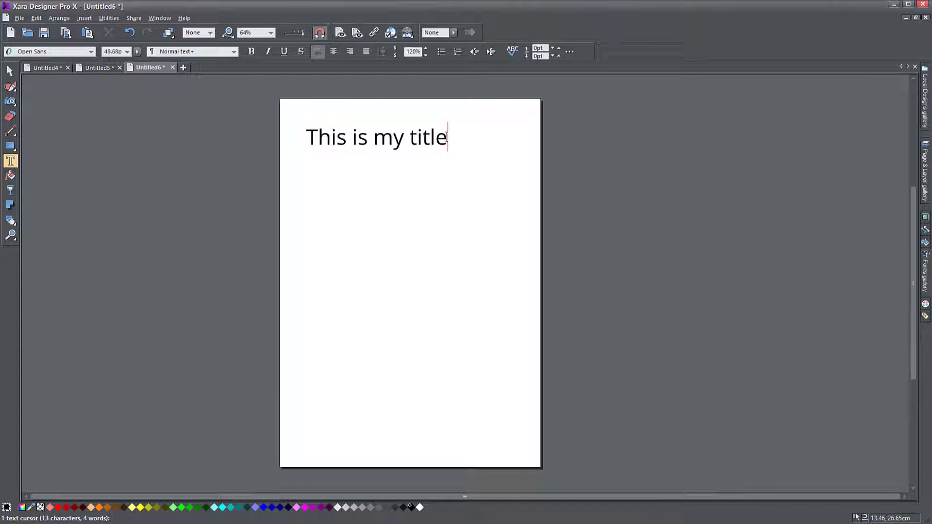
left_click(9, 71)
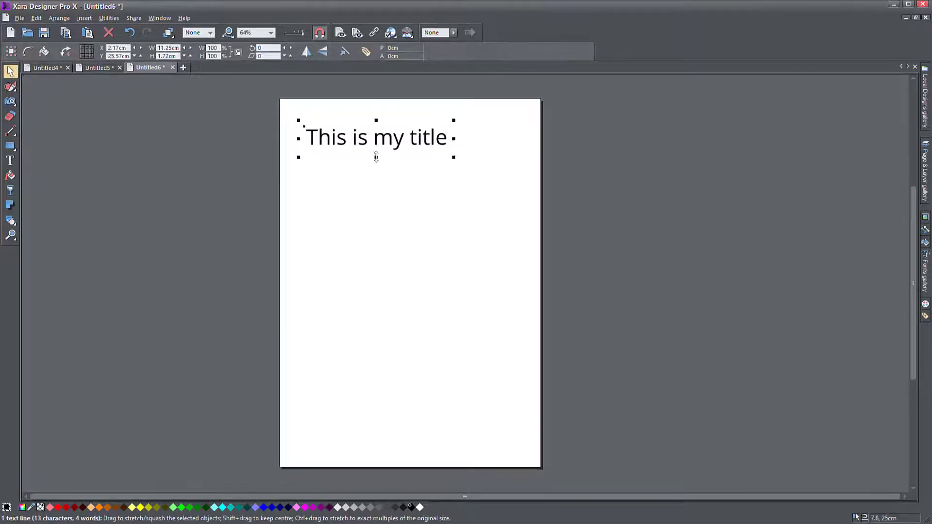
left_click(371, 206)
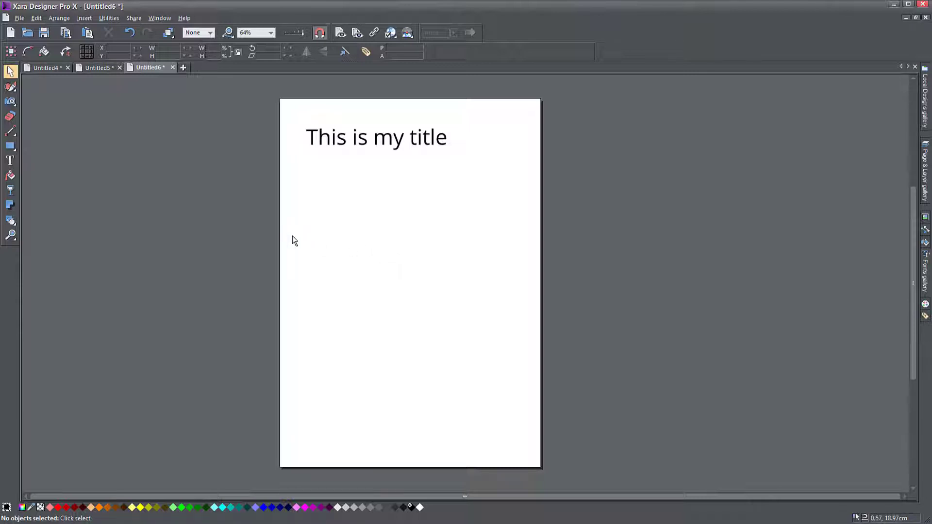
Step: Draw a tall text column below the title containing 'This is my text' set to 12pt
left_click(10, 160)
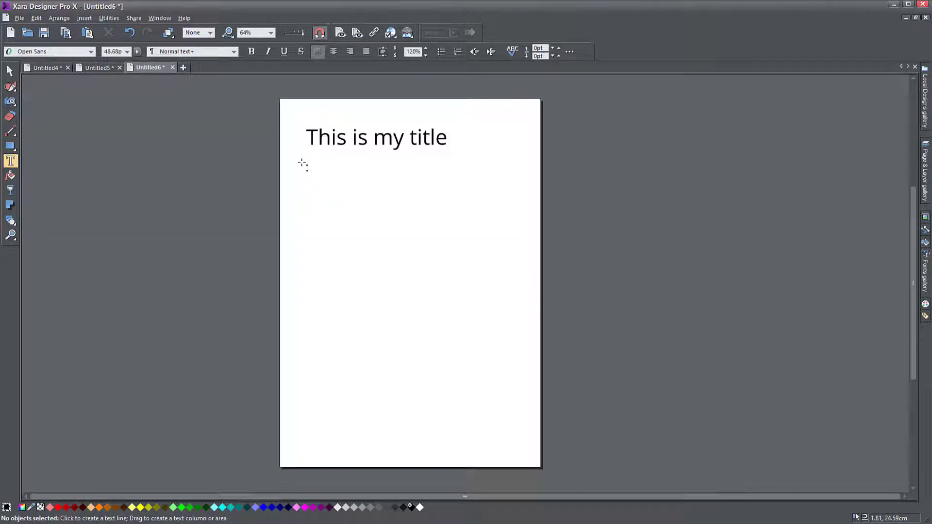
left_click_drag(302, 163, 399, 451)
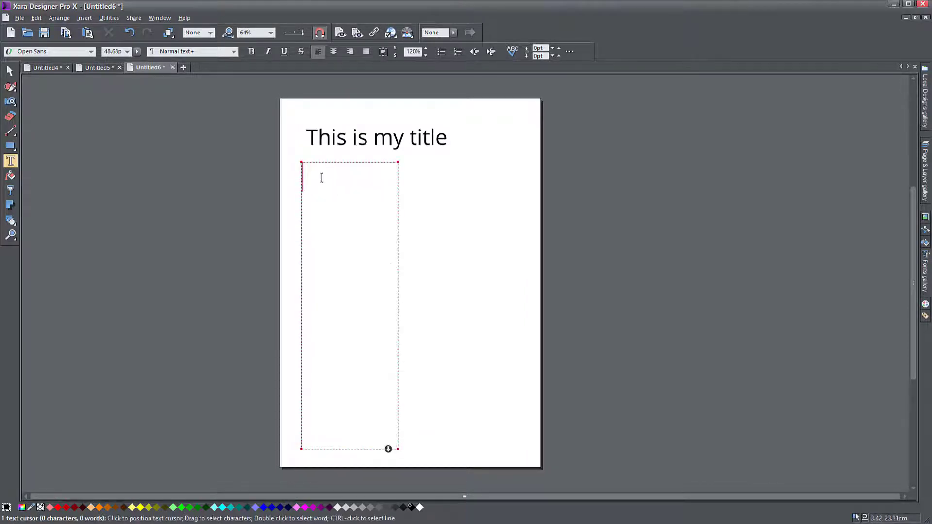
type("This is my text")
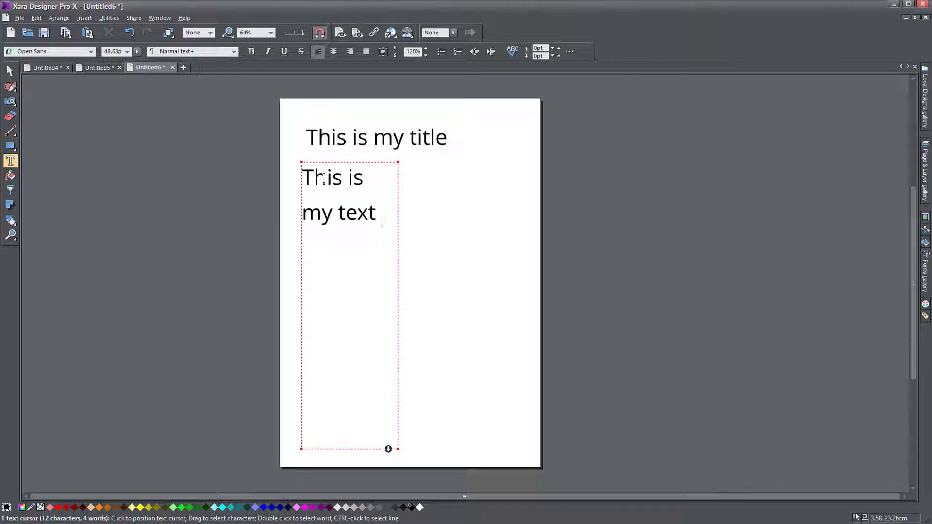
key("ctrl+a")
left_click(126, 52)
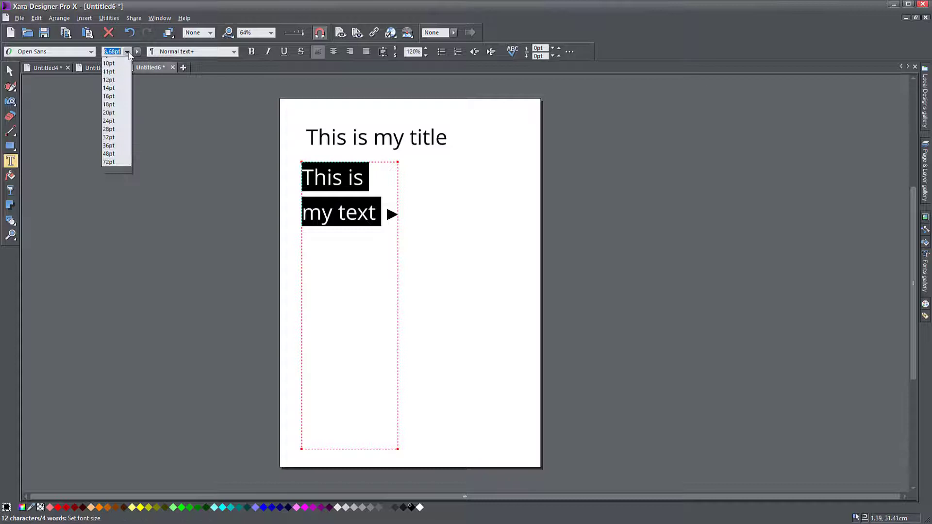
left_click(109, 86)
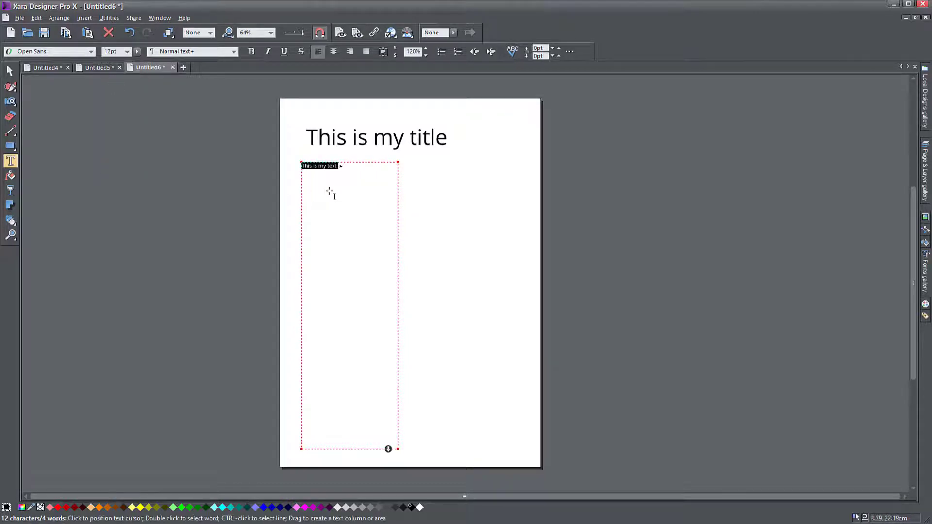
left_click(349, 166)
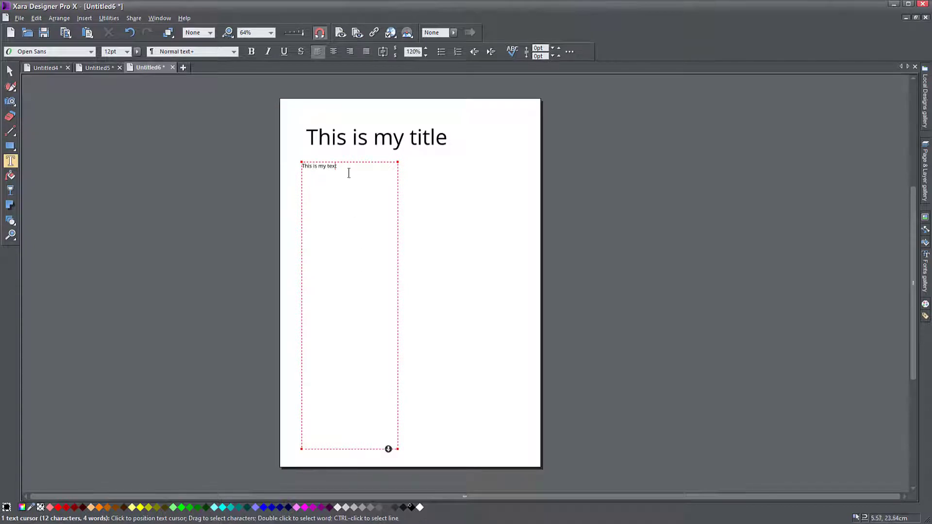
Step: Replace 'This is my text' with 500 words of unformatted lorem ipsum that overflows the column
left_click_drag(348, 167, 301, 166)
key("Delete")
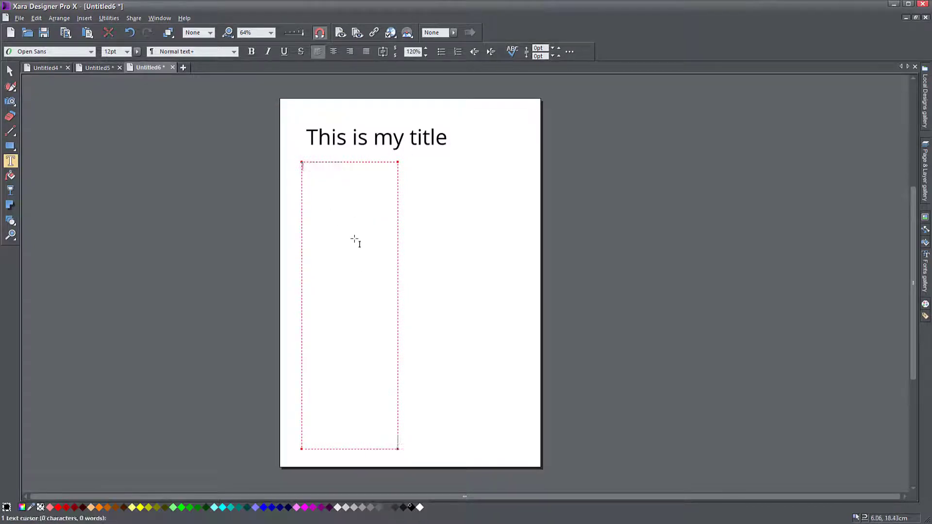
key("ctrl+shift+v")
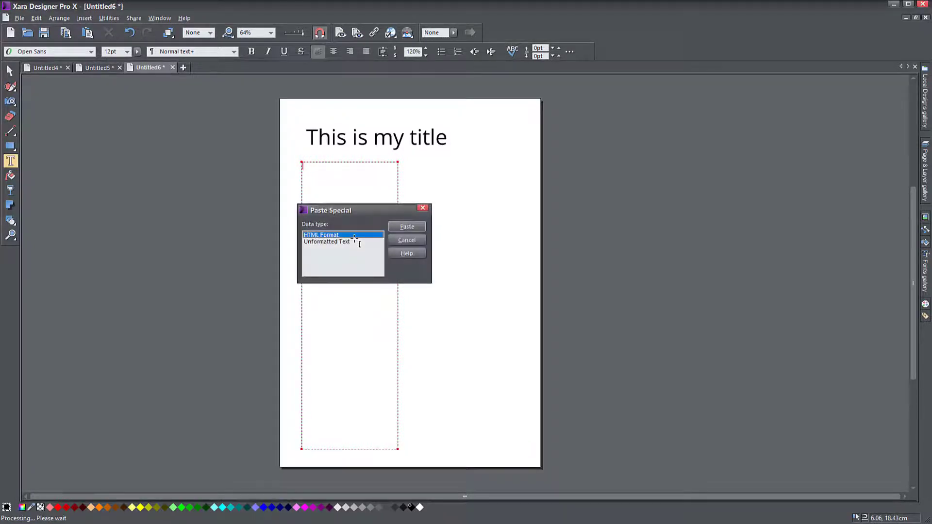
left_click(330, 242)
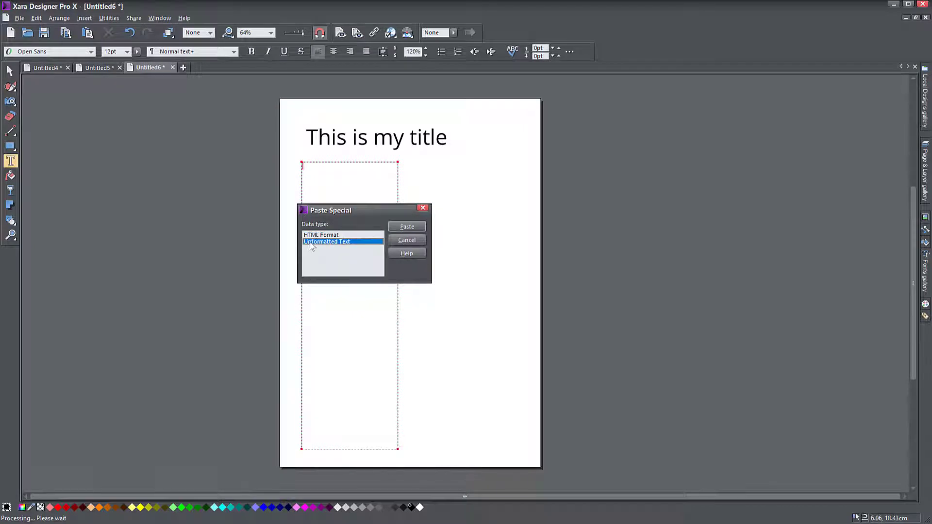
left_click(403, 226)
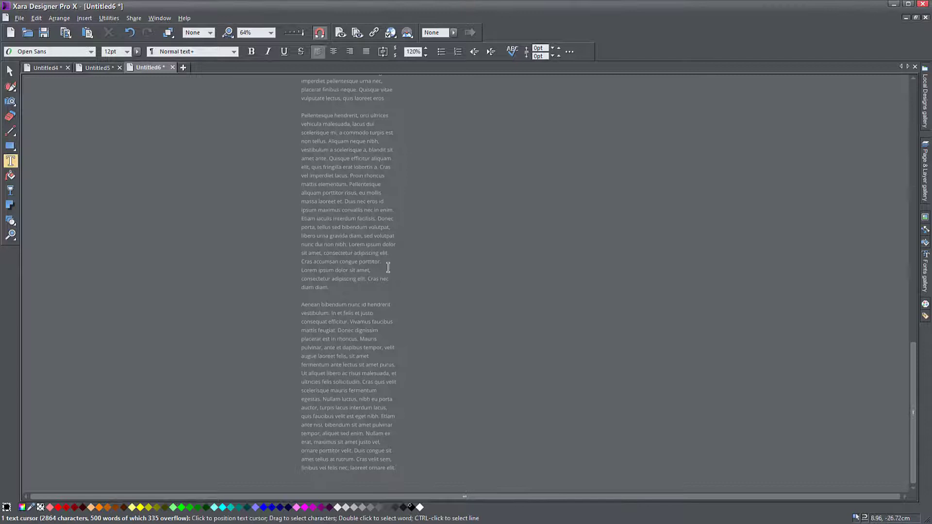
scroll(380, 341, "up", 6)
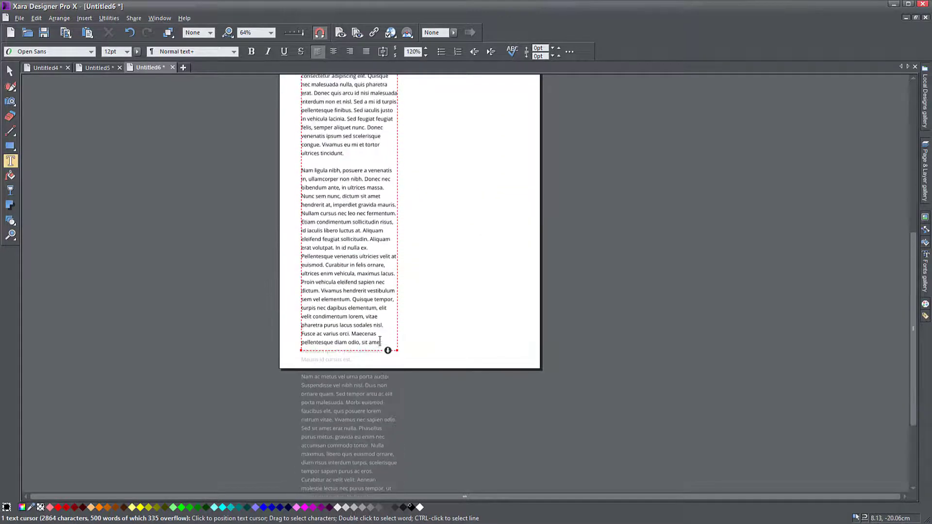
scroll(380, 341, "up", 2)
scroll(380, 341, "down", 8)
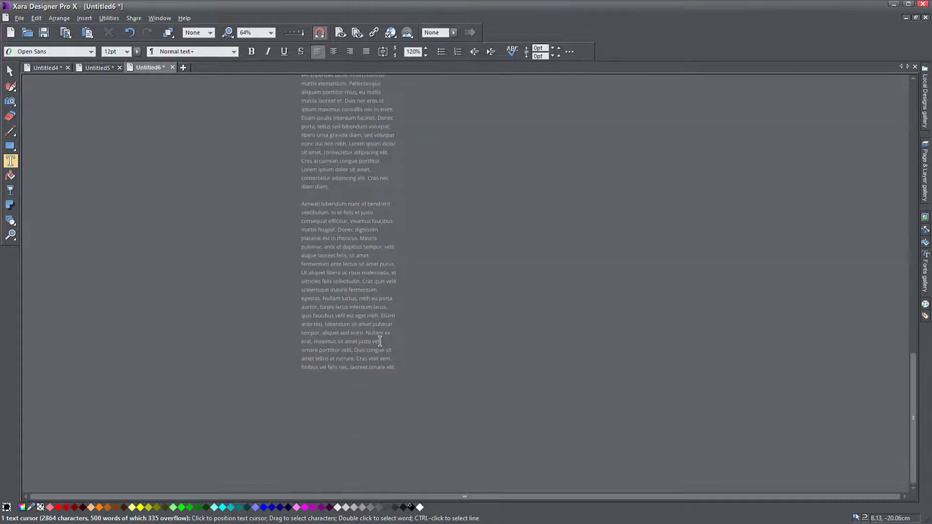
scroll(380, 341, "up", 9)
scroll(380, 342, "down", 3)
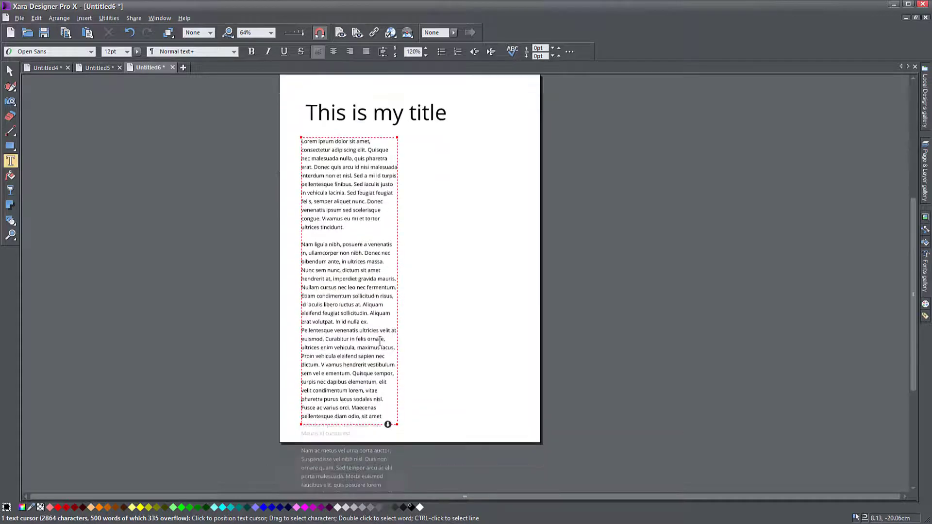
scroll(380, 341, "up", 1)
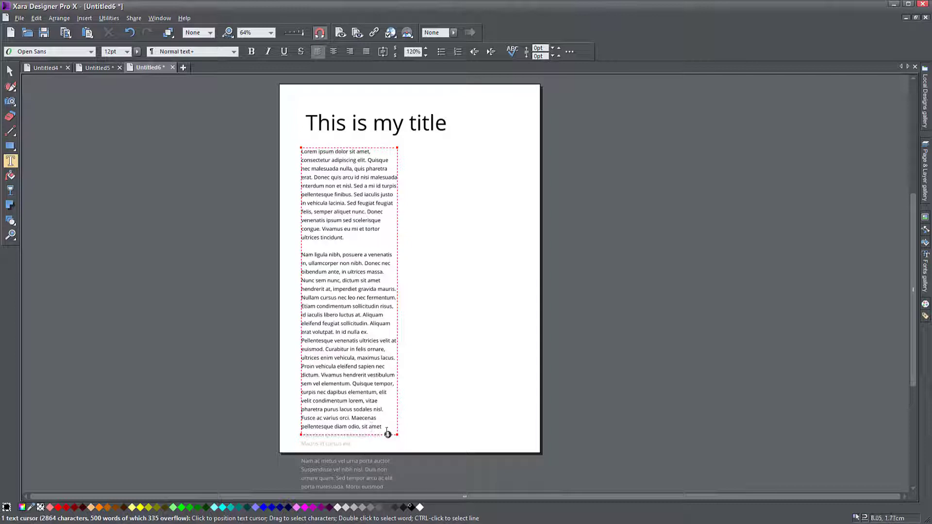
scroll(335, 454, "down", 2)
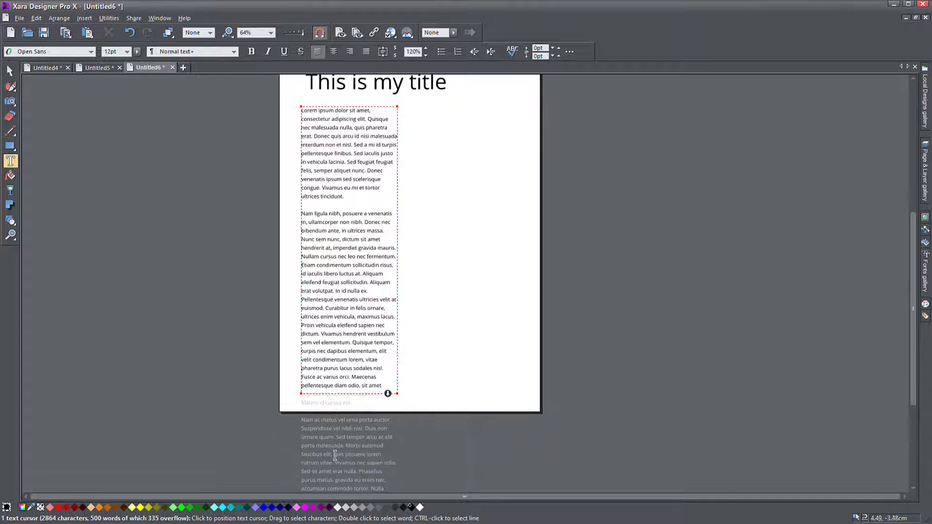
scroll(334, 455, "down", 2)
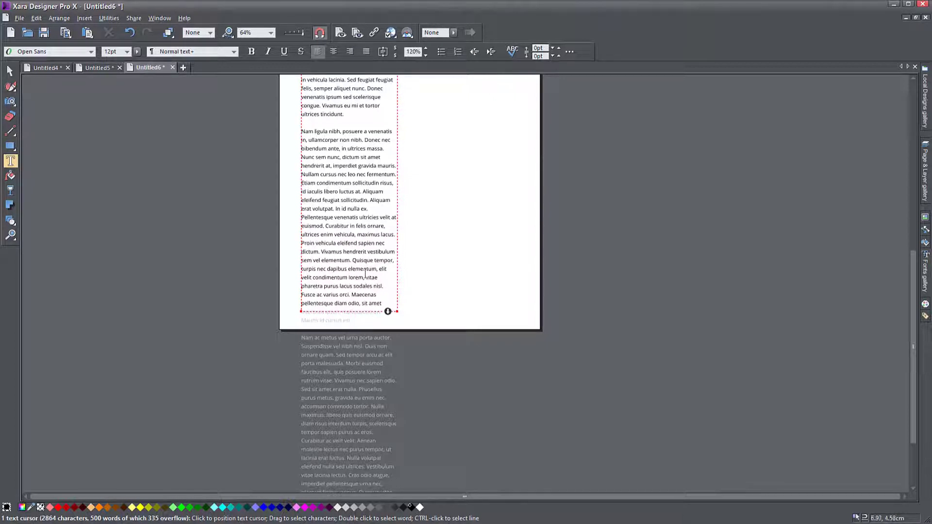
scroll(385, 224, "up", 3)
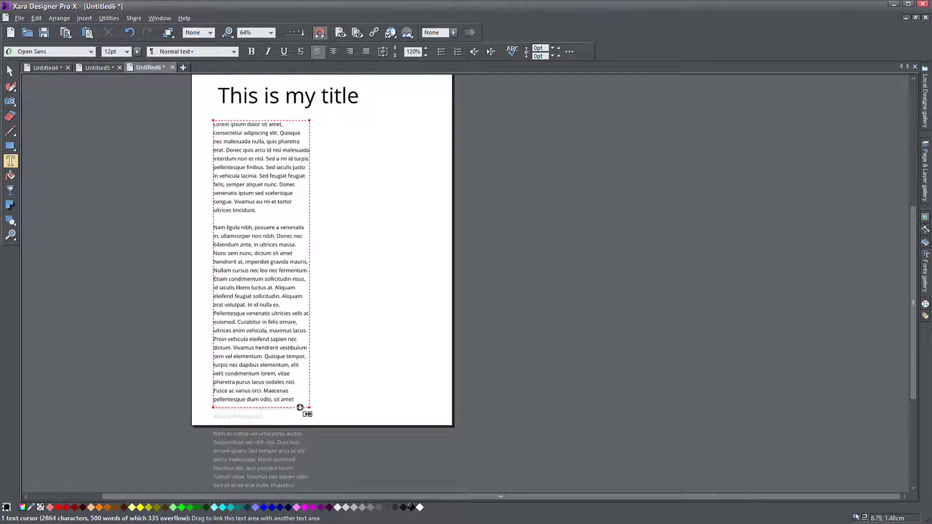
scroll(300, 408, "up", 4)
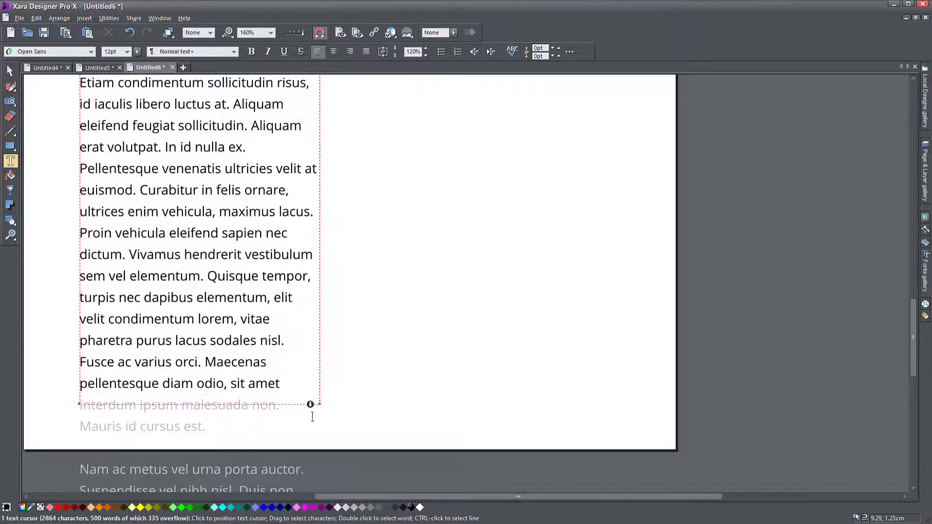
scroll(373, 415, "down", 4)
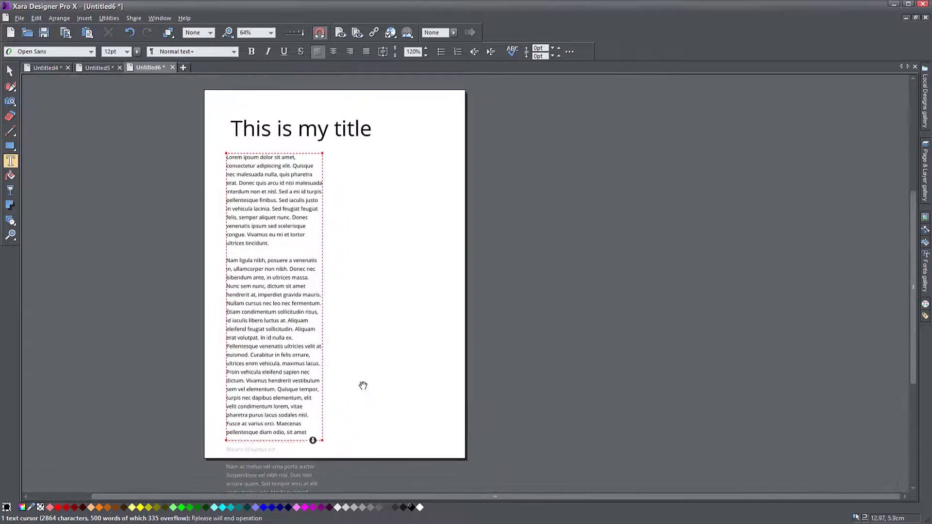
Step: Draw a second text column right of the first so the overflow text flows into it
left_click(10, 162)
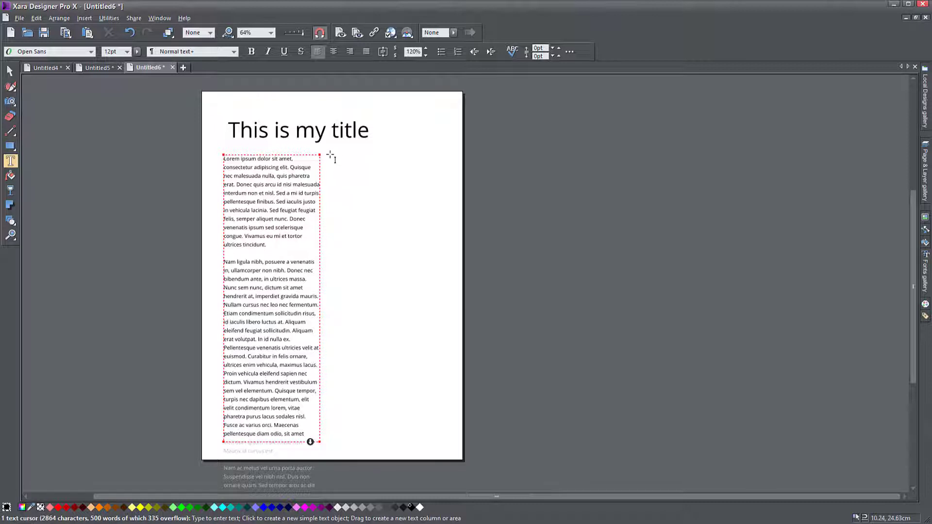
left_click_drag(330, 155, 430, 441)
scroll(430, 442, "down", 5)
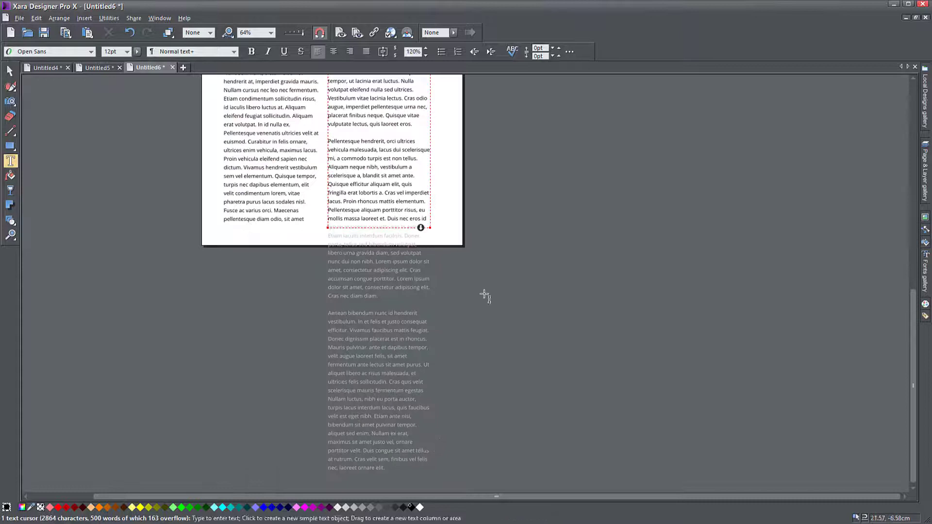
scroll(528, 343, "up", 5)
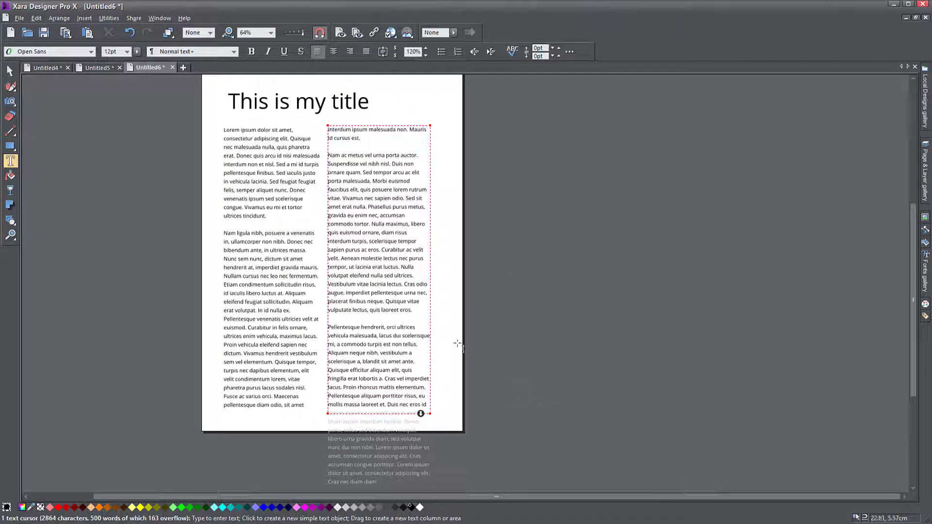
Step: Check both linked columns, then deselect them and bring the title back into view
left_click(10, 71)
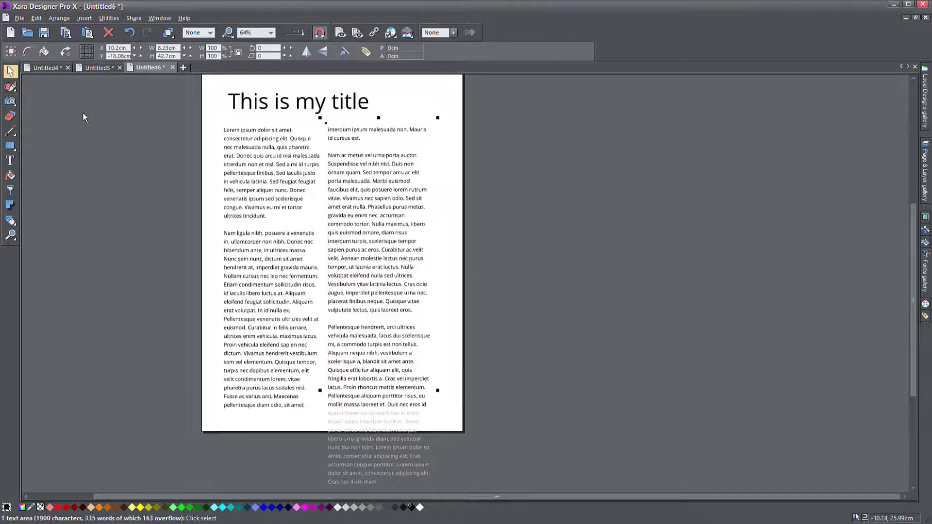
left_click(273, 178)
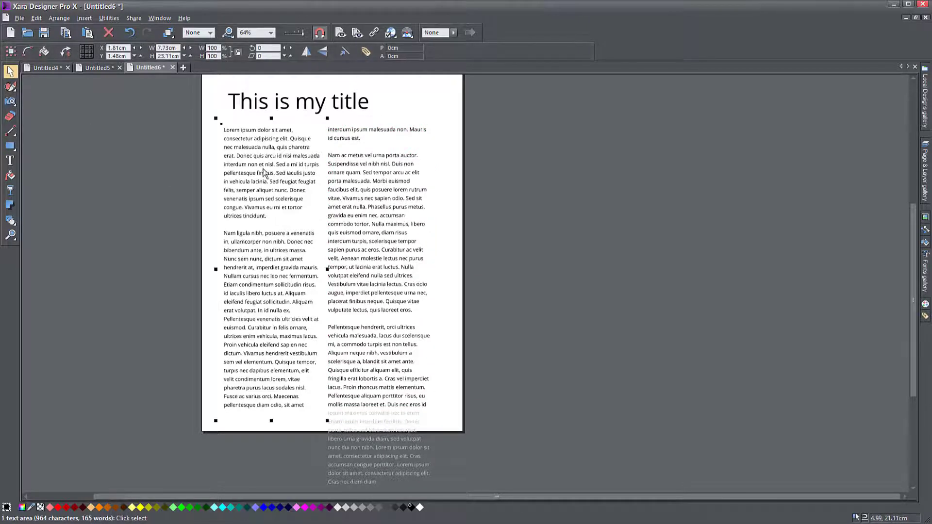
double_click(252, 168)
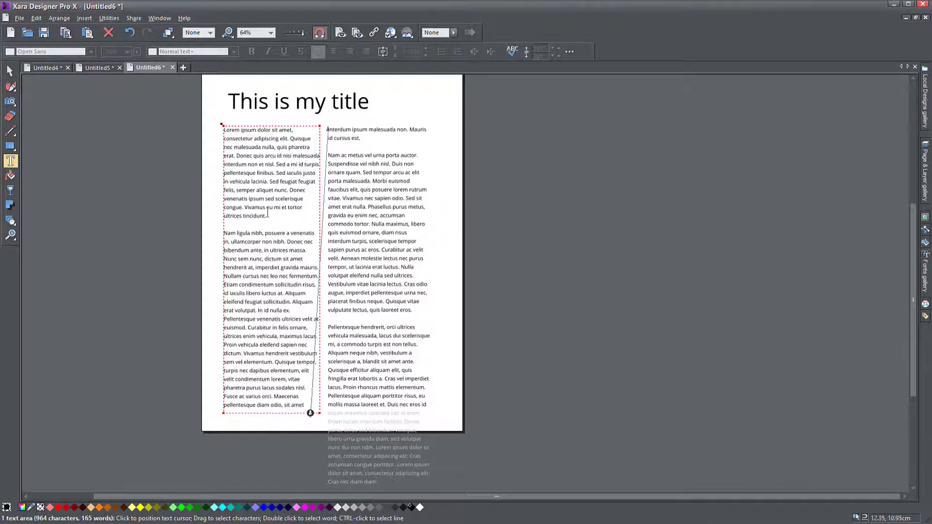
left_click(10, 71)
left_click(120, 119)
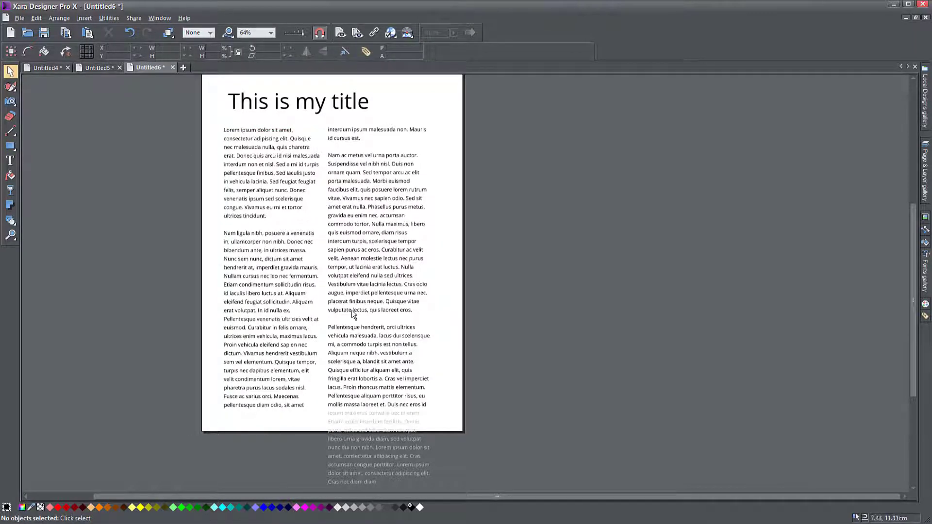
scroll(401, 404, "down", 3)
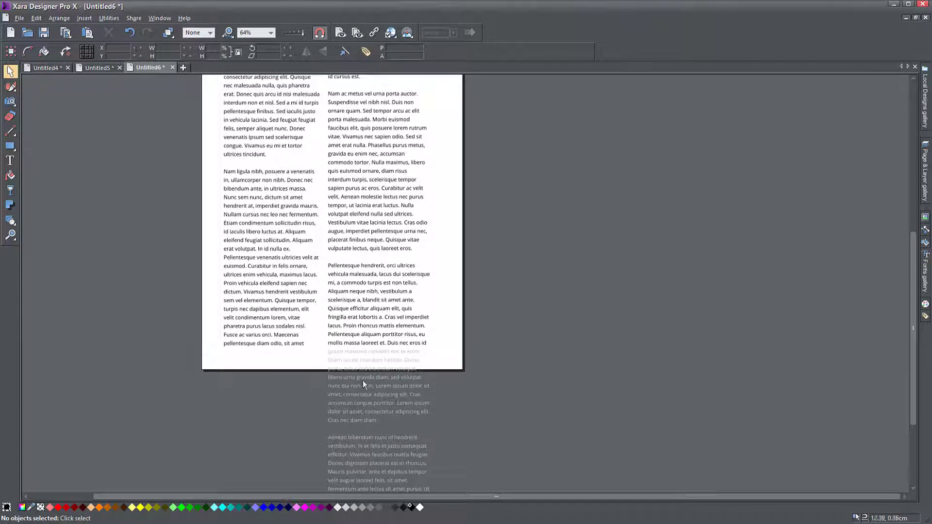
left_click_drag(399, 316, 328, 361)
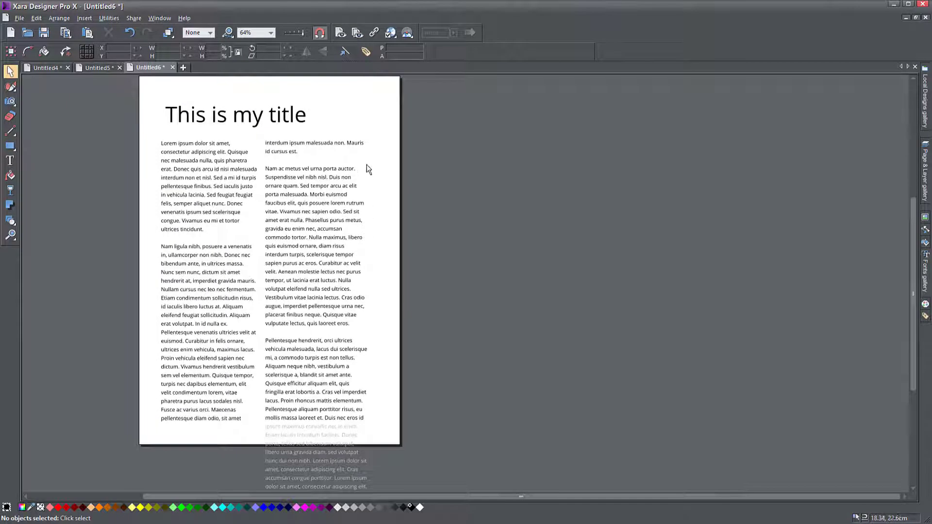
Step: Insert a new blank page after page 1
right_click(363, 104)
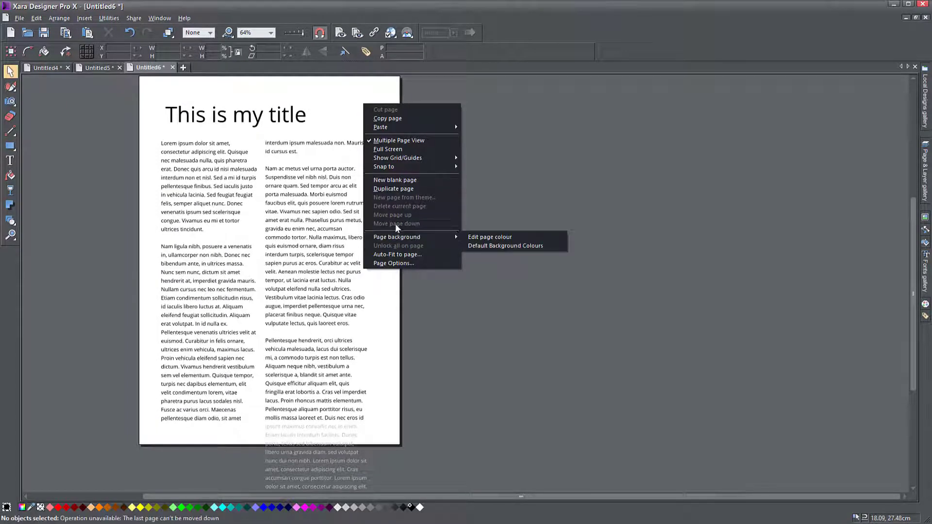
left_click(395, 182)
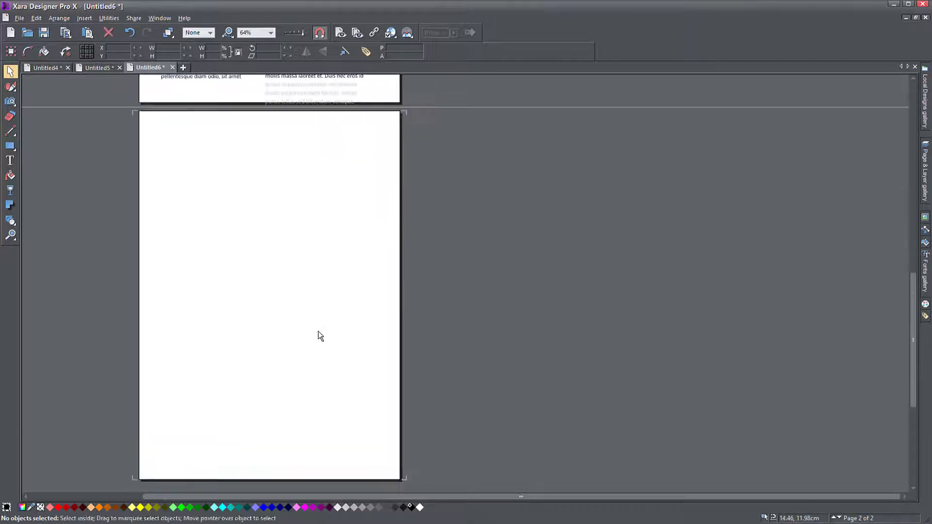
scroll(319, 330, "down", 2)
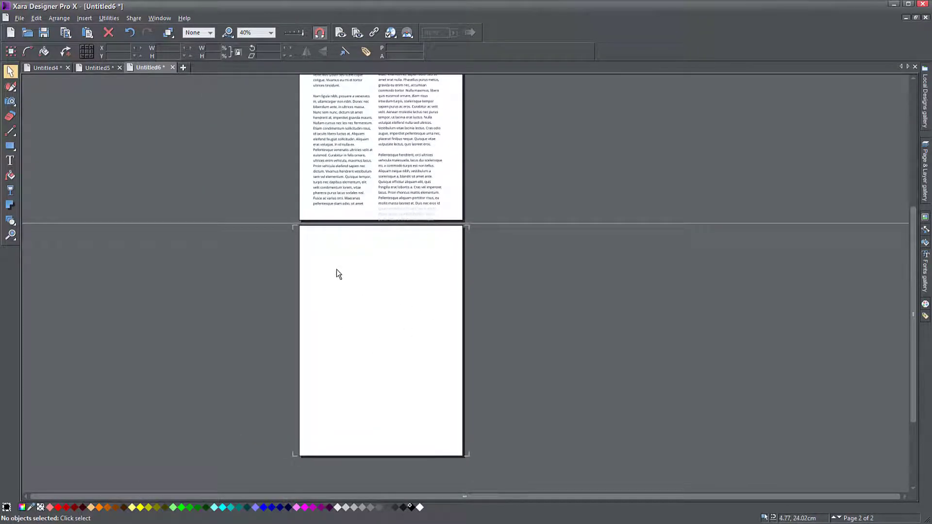
Step: Draw an empty text column down page 2's left side, with page 1's right column visible above
left_click(10, 161)
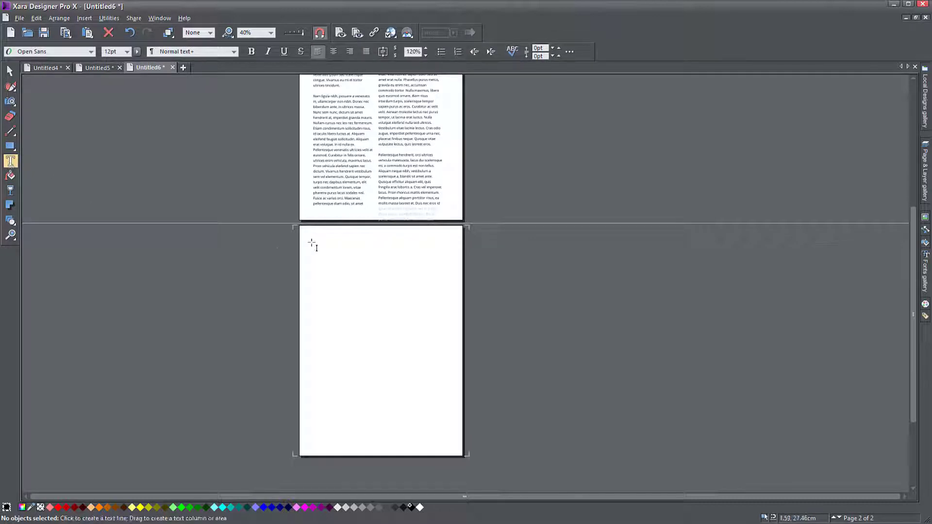
left_click_drag(310, 237, 377, 451)
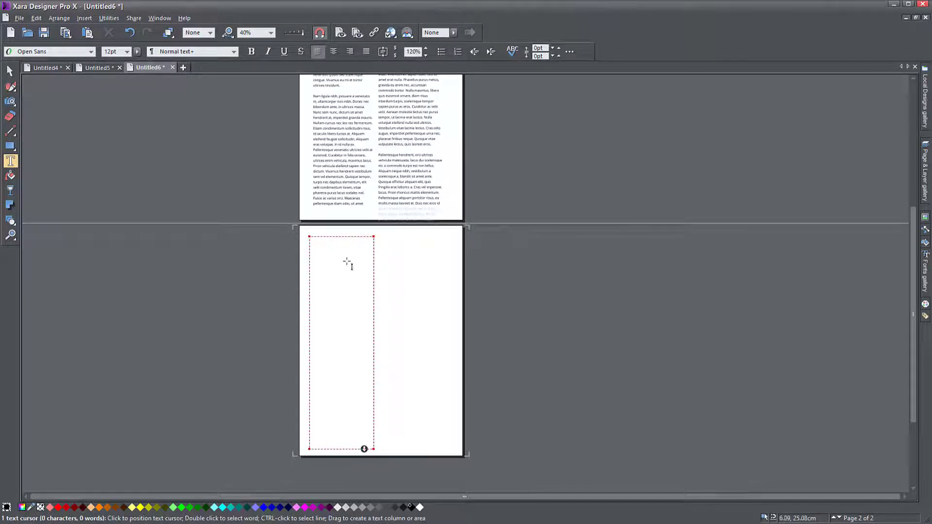
scroll(345, 262, "up", 5)
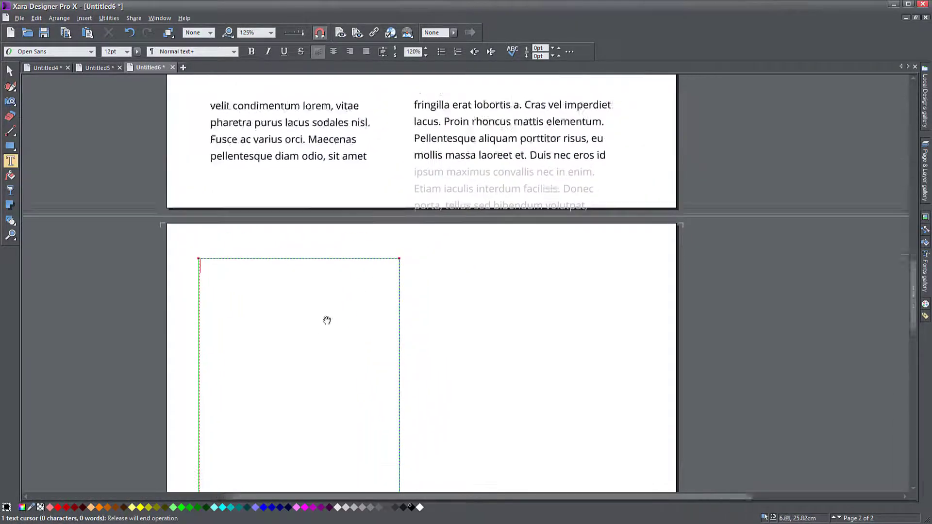
left_click_drag(328, 318, 307, 367)
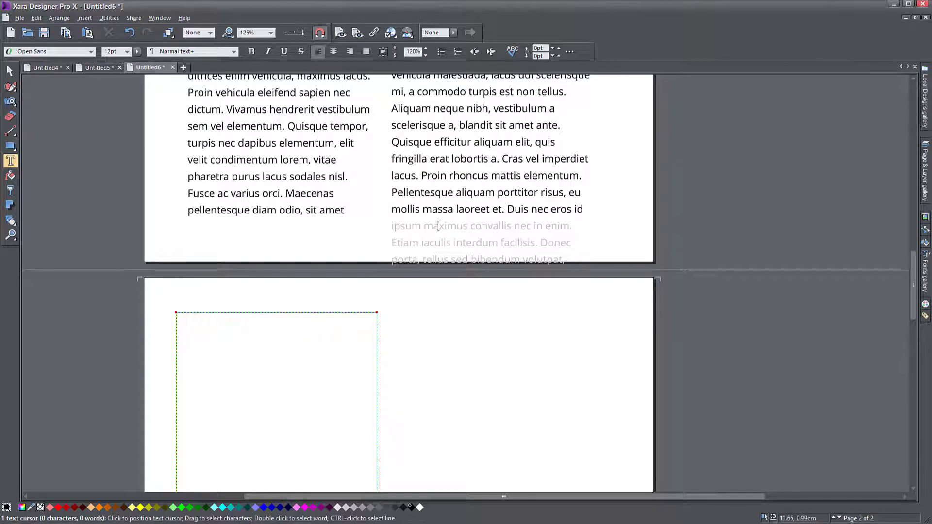
left_click(466, 176)
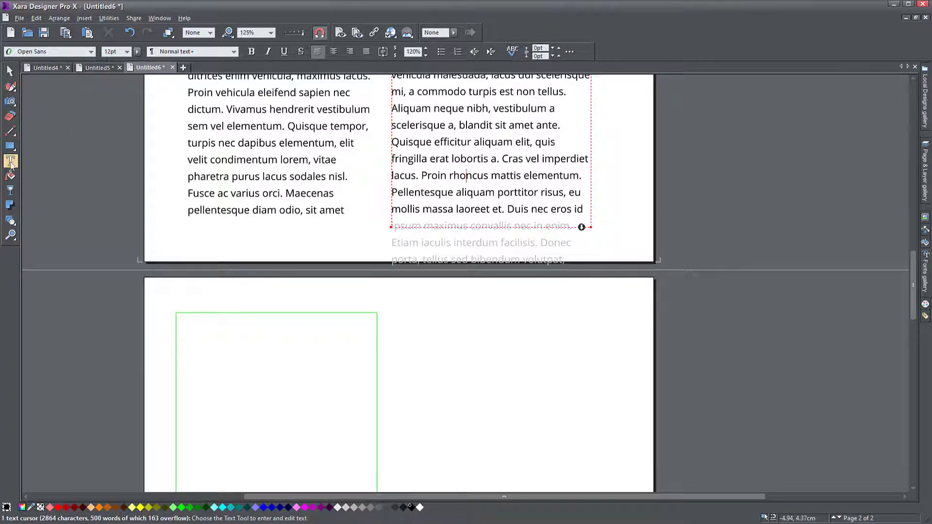
Step: Link the right column's overflow into page 2's text column so all 500 words fit
left_click(496, 159)
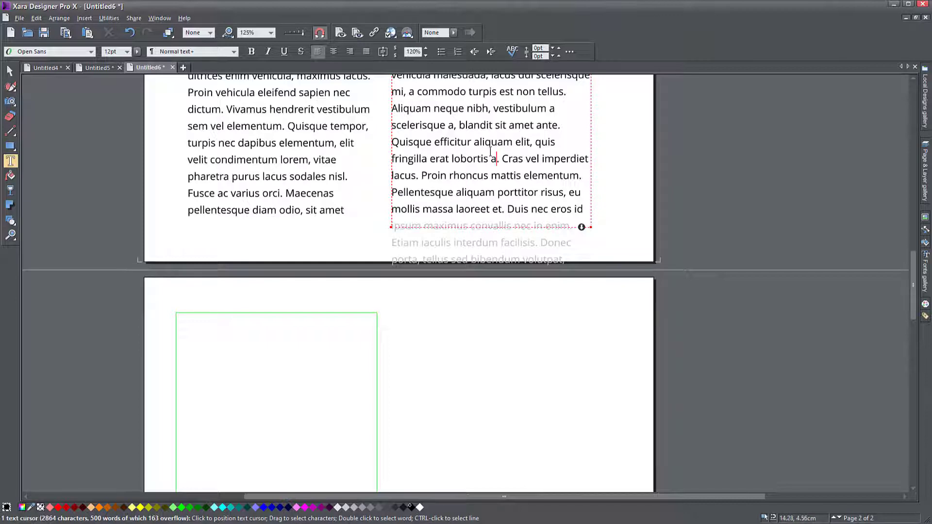
left_click_drag(503, 191, 486, 199)
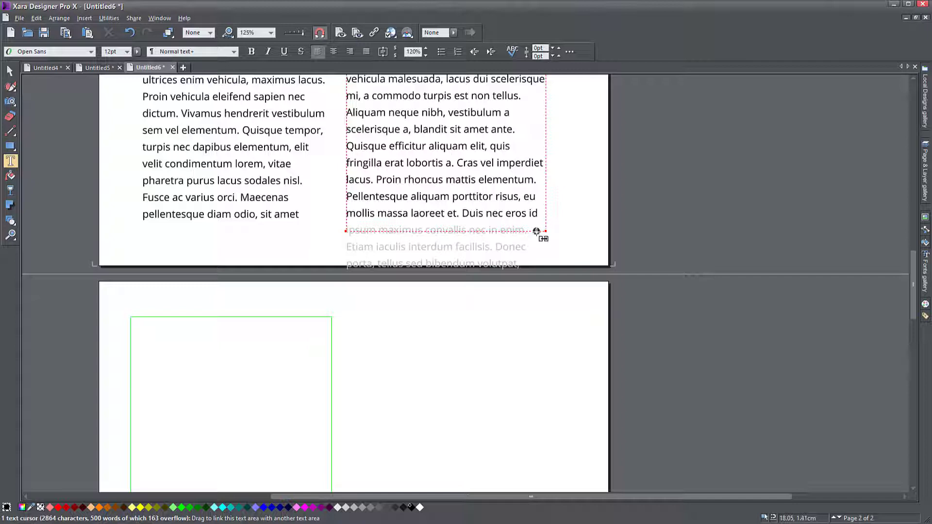
left_click_drag(535, 231, 263, 351)
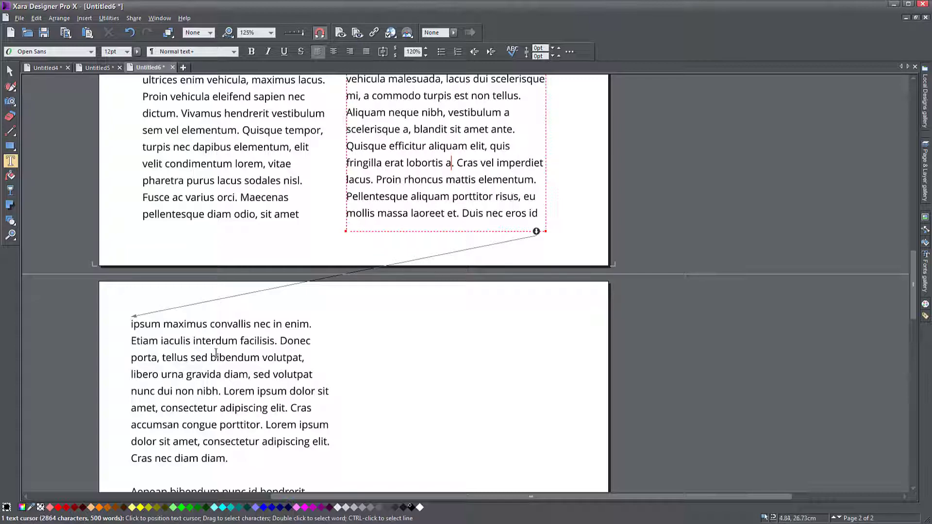
scroll(310, 305, "down", 5)
scroll(310, 305, "down", 4)
scroll(311, 310, "down", 3)
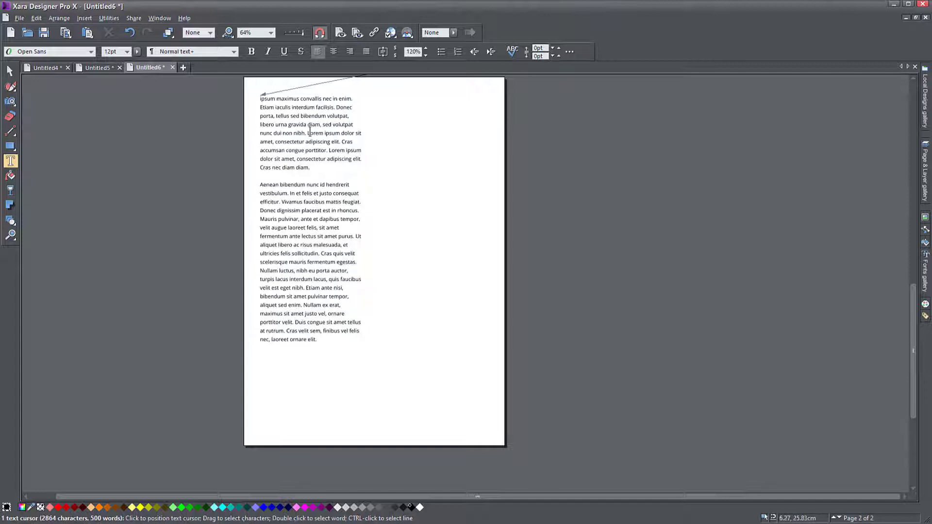
scroll(352, 301, "down", 2)
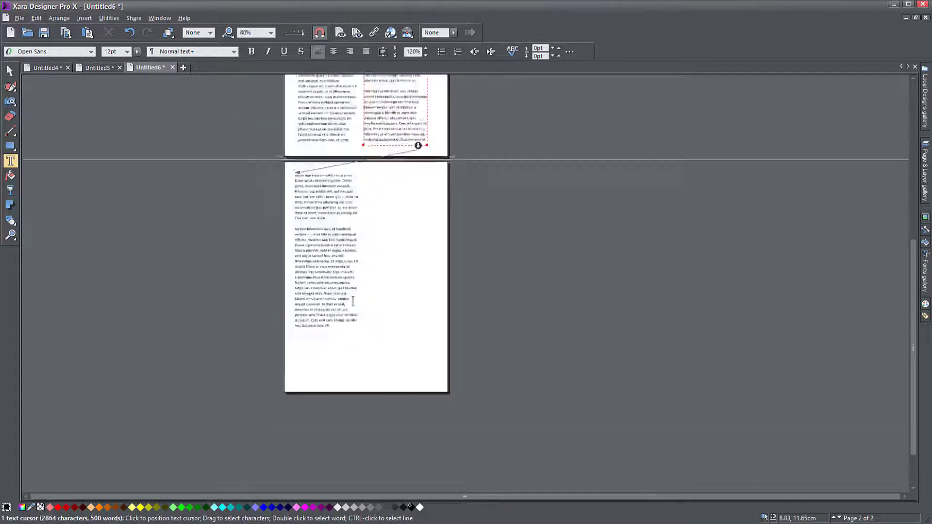
scroll(353, 301, "down", 1)
scroll(388, 194, "up", 2)
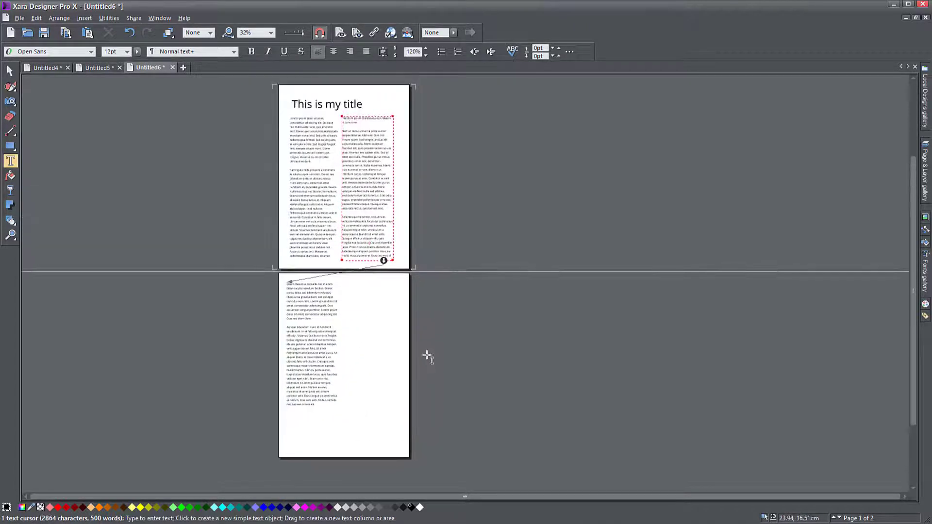
Step: Set both pages to A4 landscape in the page size options and apply it
key("Escape")
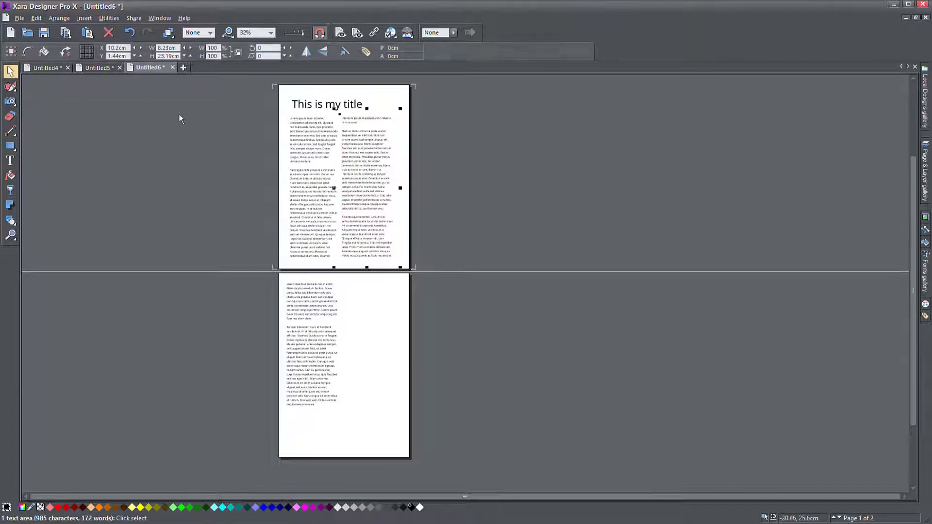
left_click(392, 108)
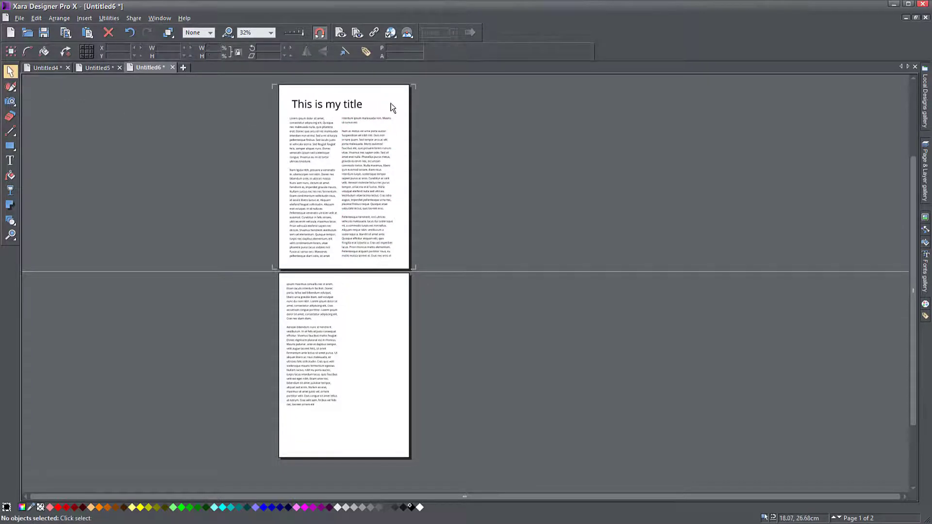
scroll(386, 198, "down", 2)
scroll(334, 210, "up", 1)
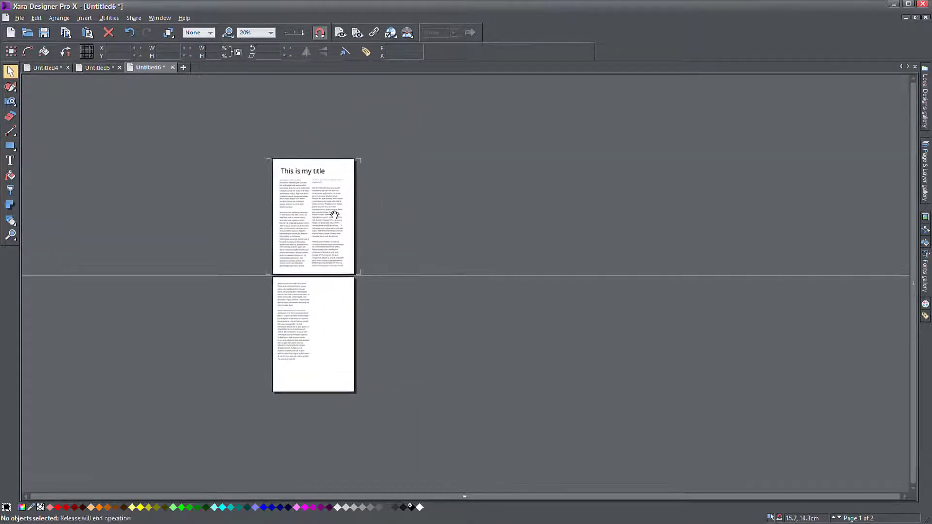
scroll(334, 210, "up", 1)
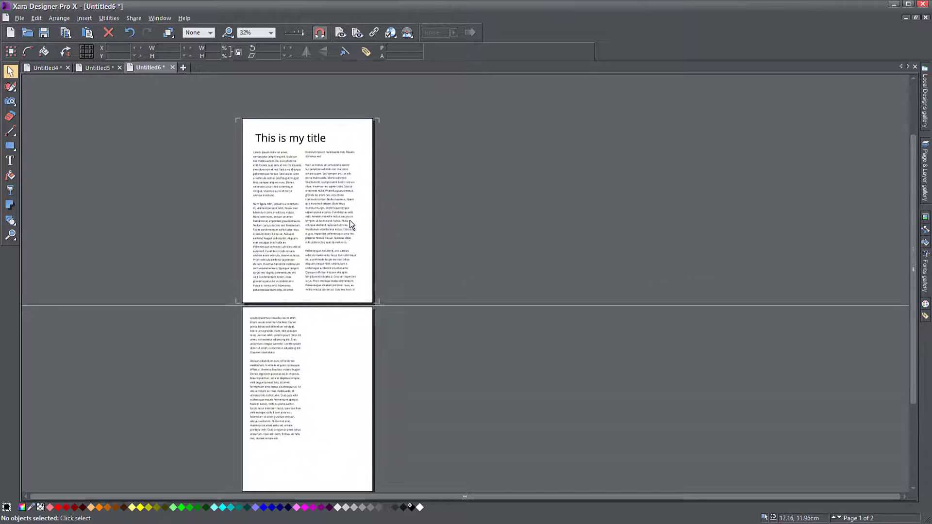
right_click(355, 128)
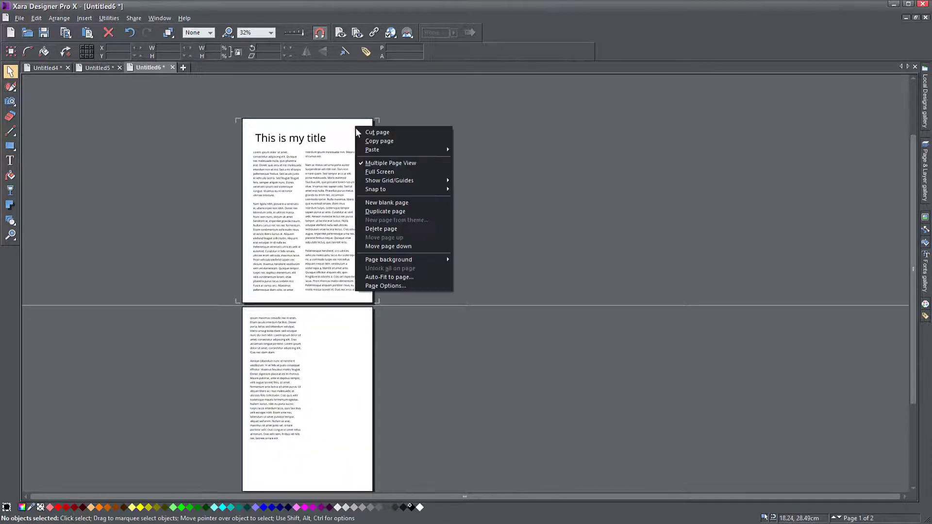
left_click(382, 283)
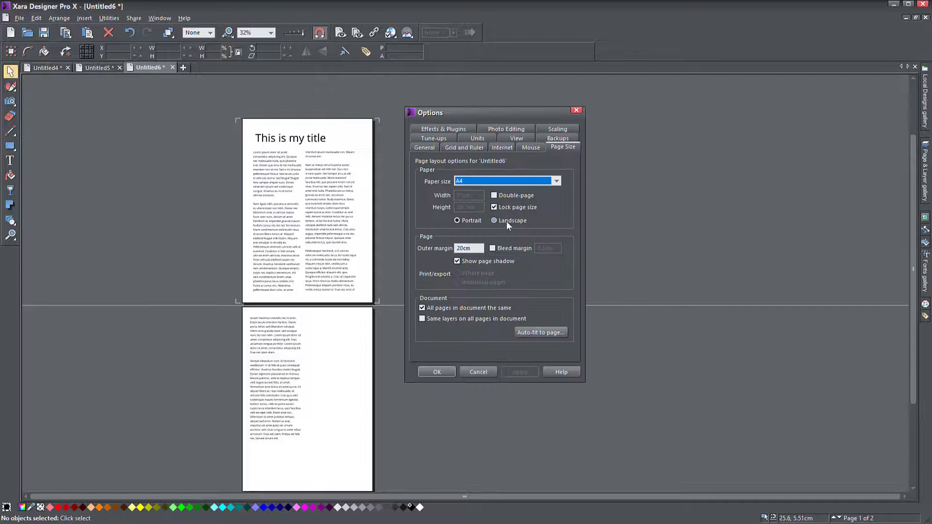
left_click(519, 371)
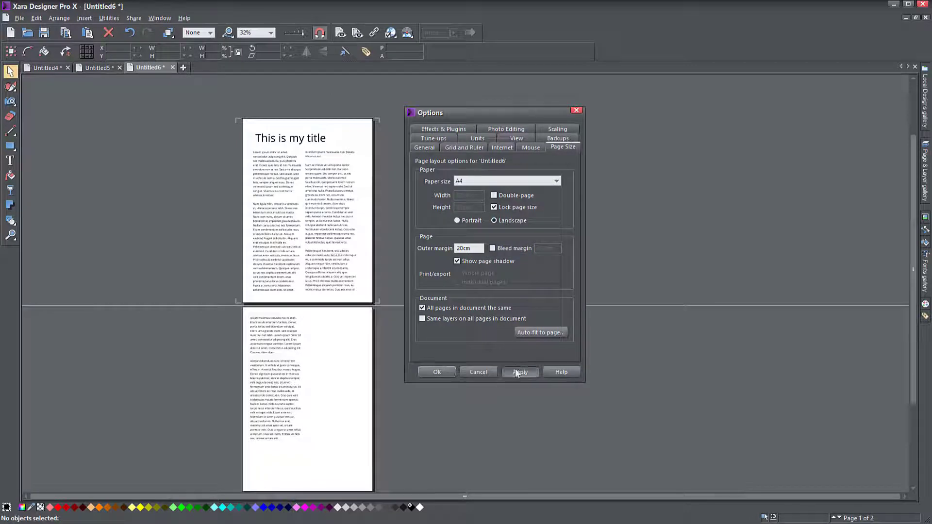
left_click(437, 372)
left_click(264, 270)
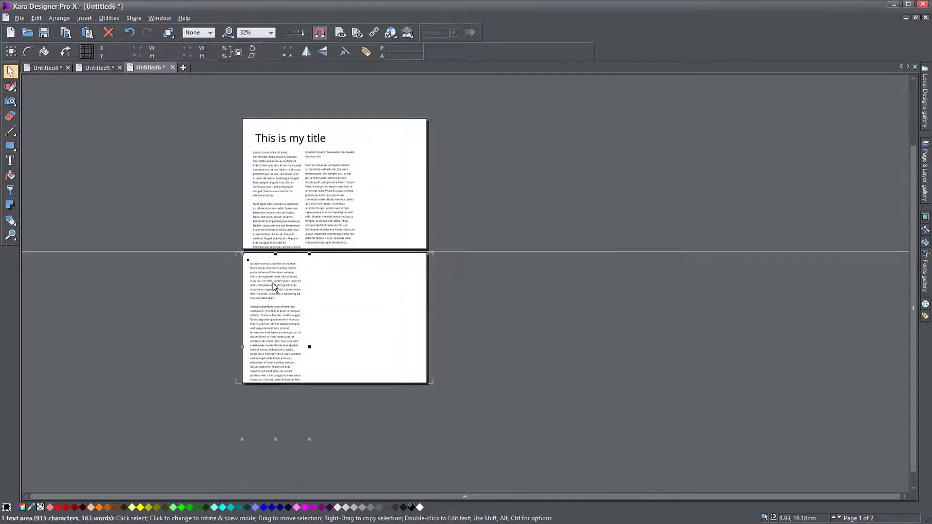
Step: Move page 2's column onto page 1's right side, nudge the title, and place the first column under it
scroll(262, 257, "up", 2)
scroll(272, 315, "up", 2)
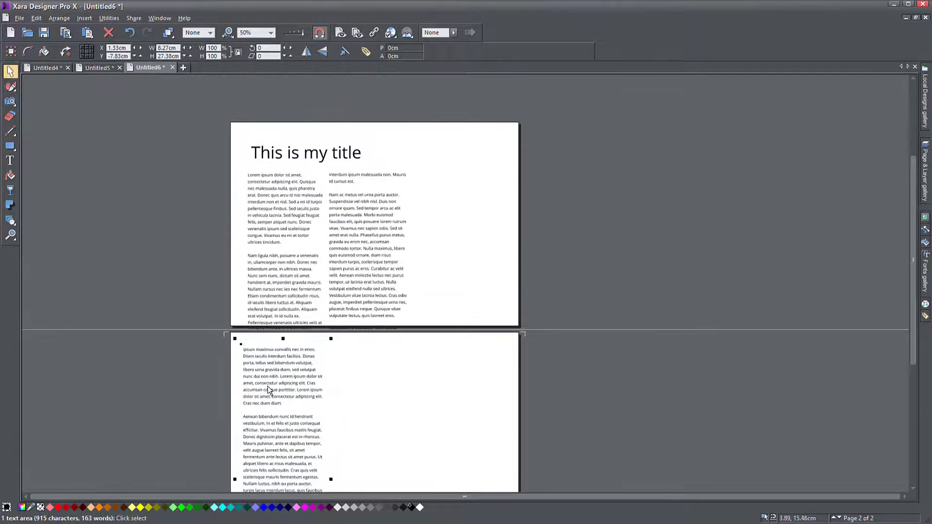
left_click_drag(273, 381, 457, 175)
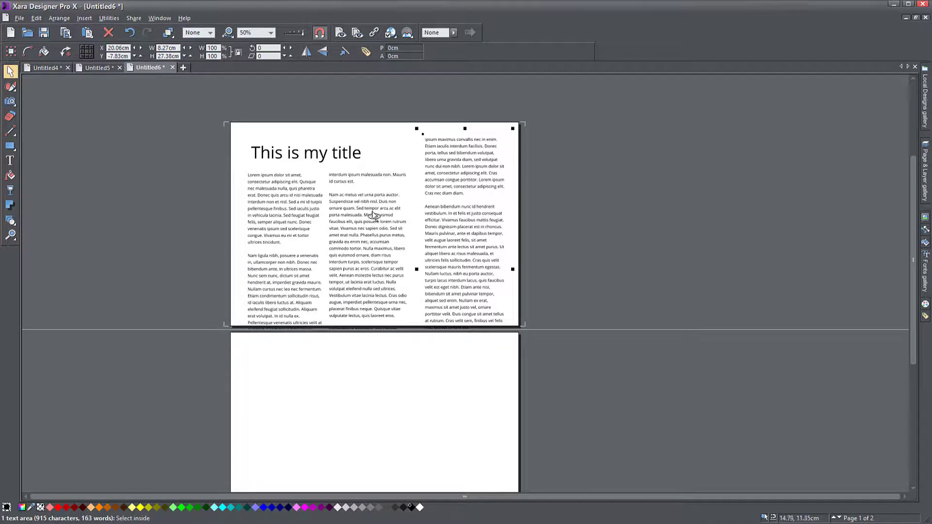
scroll(370, 209, "up", 2, "ctrl")
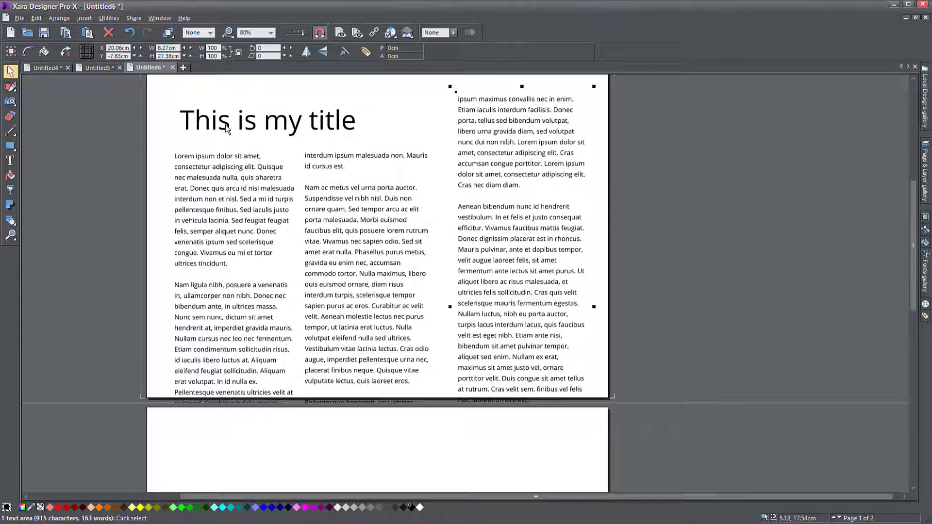
left_click_drag(226, 129, 217, 114)
left_click(223, 239)
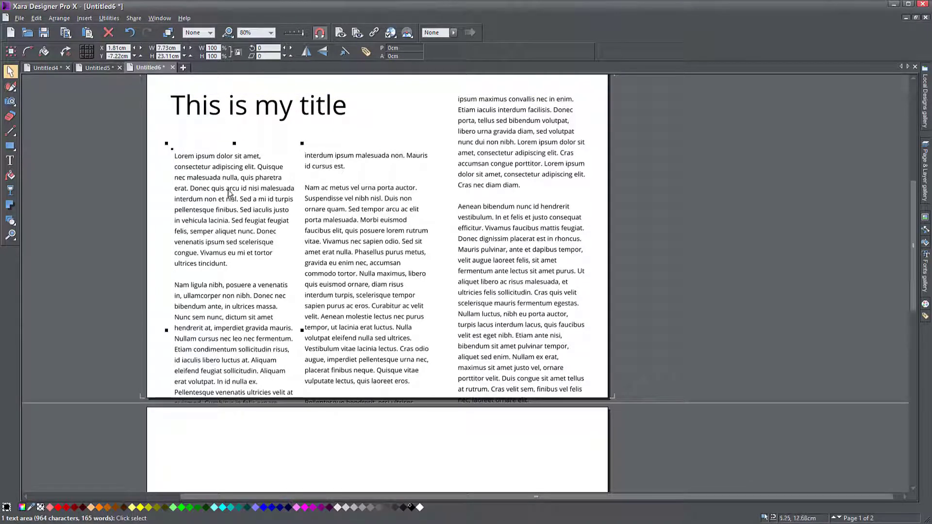
left_click_drag(234, 143, 232, 120)
left_click_drag(234, 375, 231, 190)
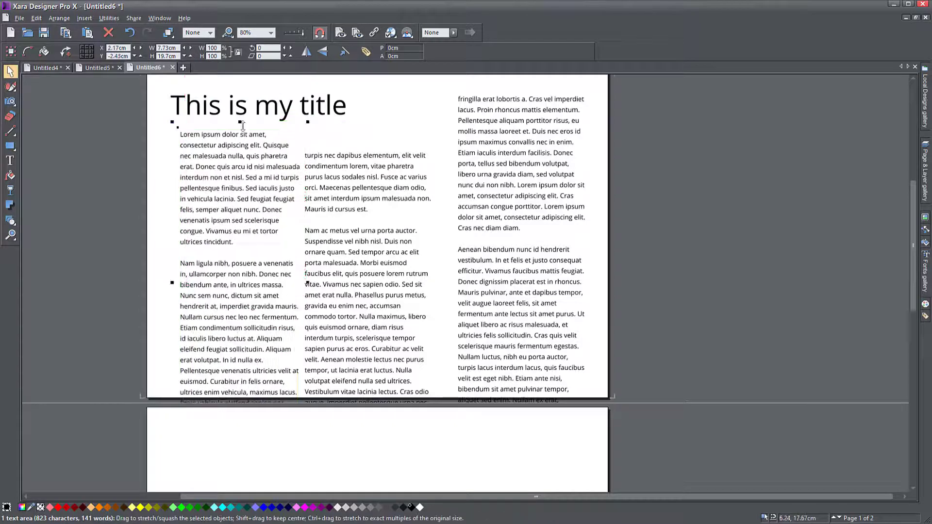
left_click_drag(243, 129, 232, 186)
Step: Resize and align the second and third columns so all three tops line up
left_click_drag(343, 205, 353, 183)
left_click_drag(376, 119, 379, 158)
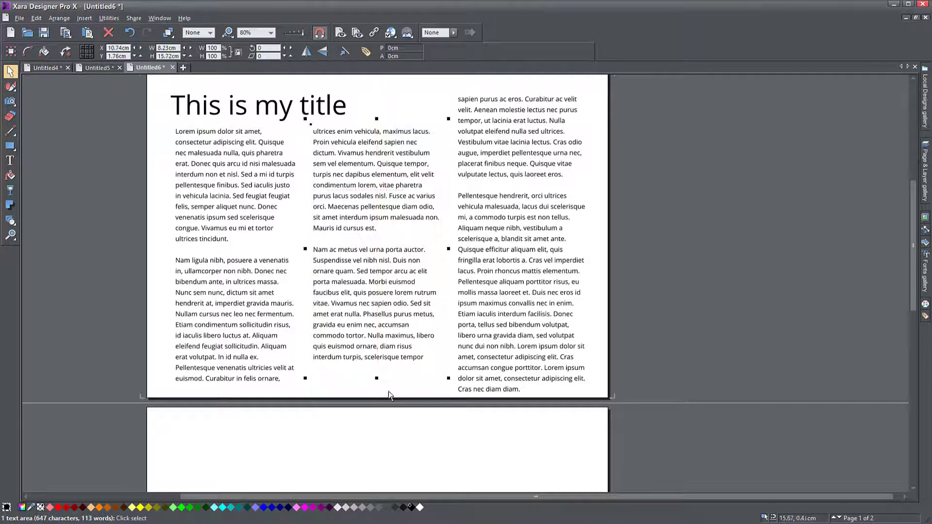
left_click_drag(376, 381, 376, 399)
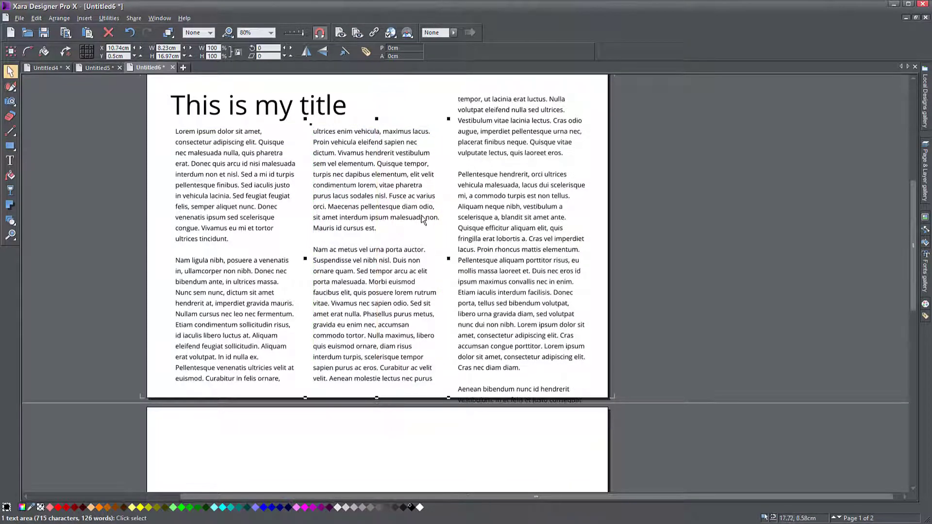
left_click(470, 220)
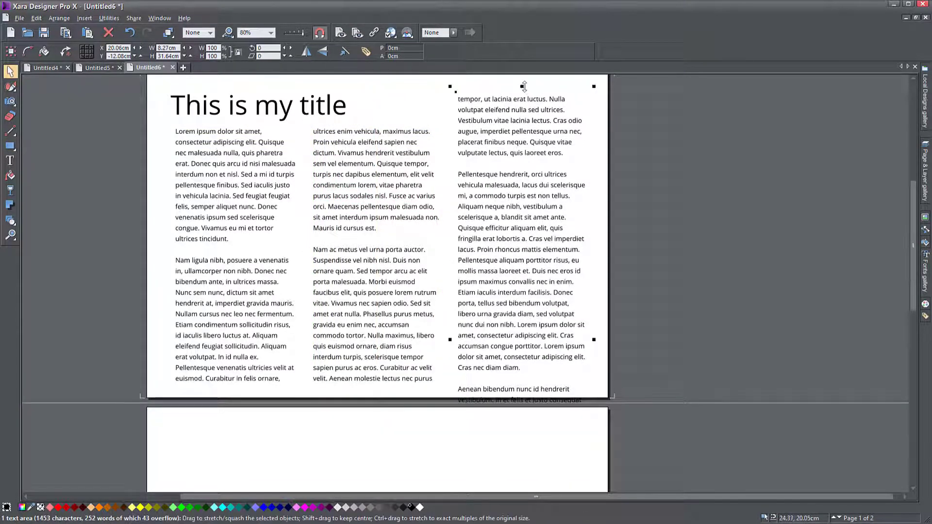
left_click_drag(524, 89, 525, 186)
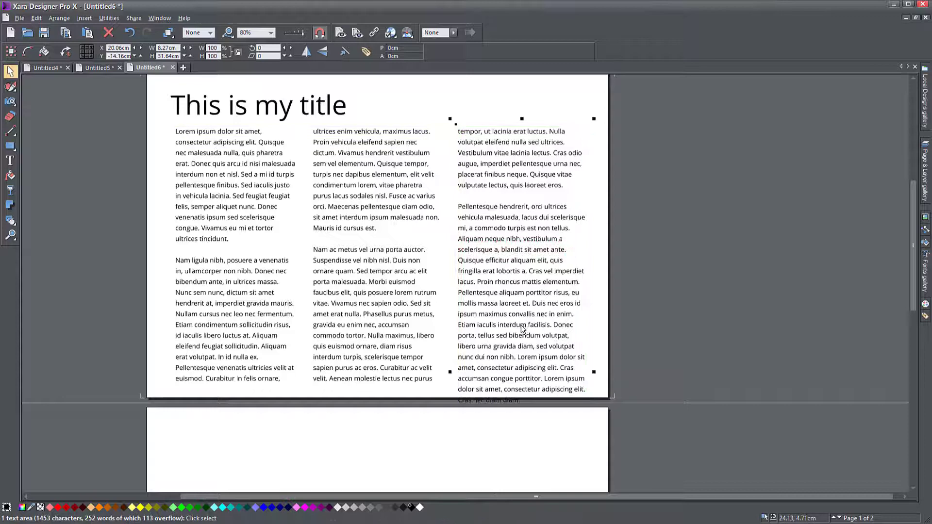
mouse_move(523, 119)
left_mouse_down()
mouse_move(528, 185)
mouse_move(524, 121)
left_mouse_up()
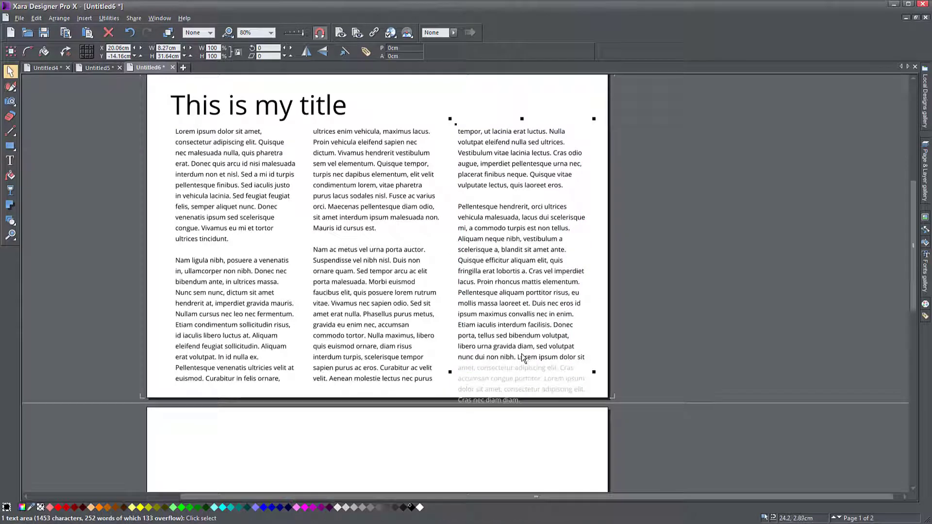
left_click_drag(523, 121, 516, 146)
left_click(516, 154)
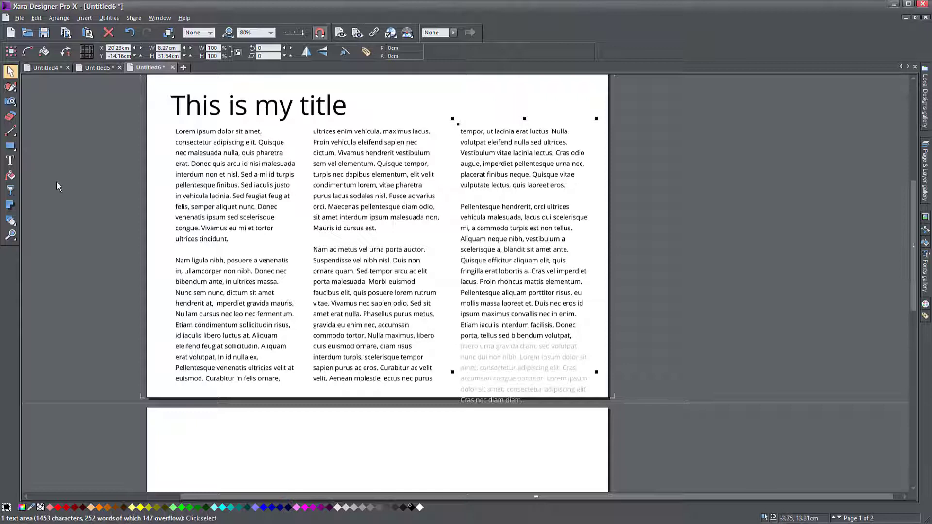
Step: Select all the text across the three linked columns and set it to 10pt
left_click(10, 161)
left_click(221, 174)
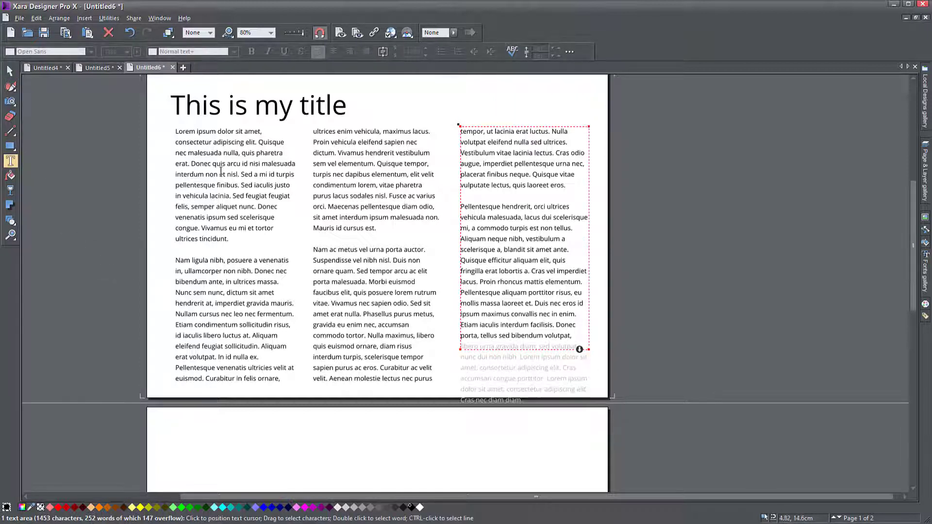
left_click(440, 204)
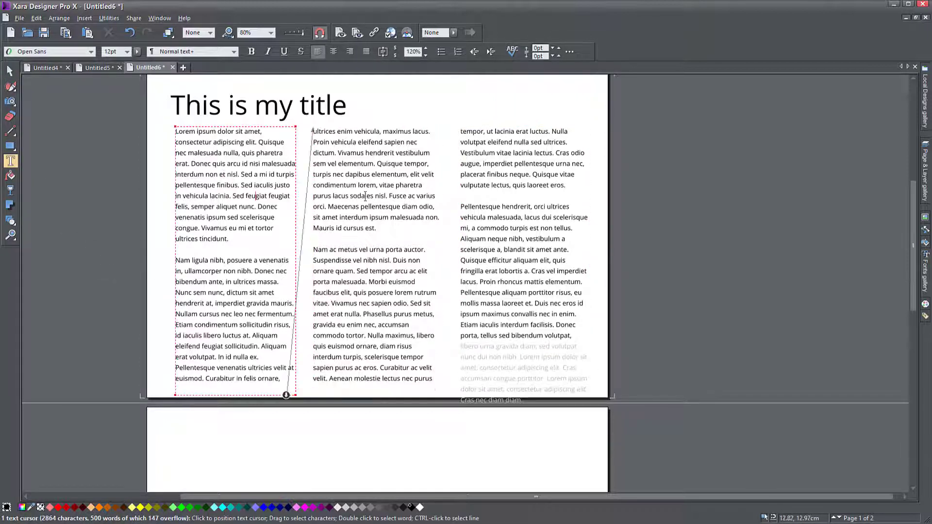
key("ctrl+a")
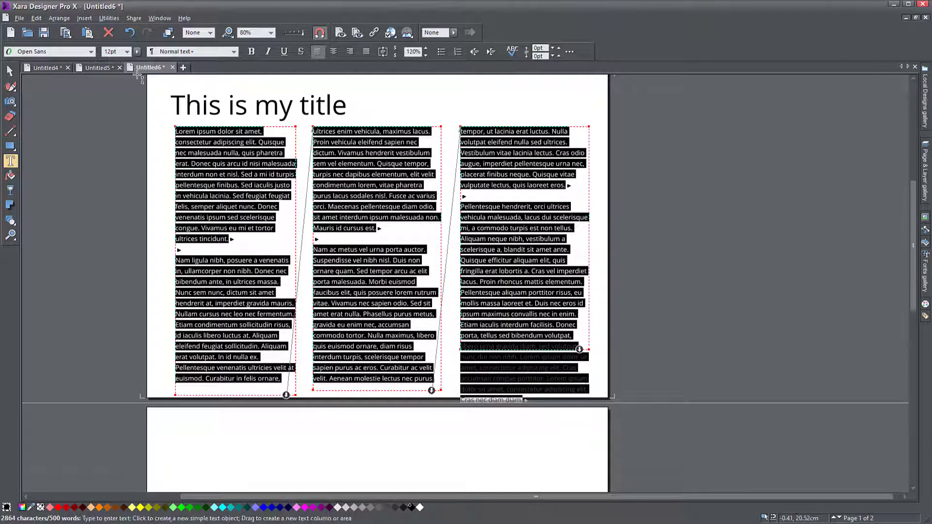
left_click(127, 52)
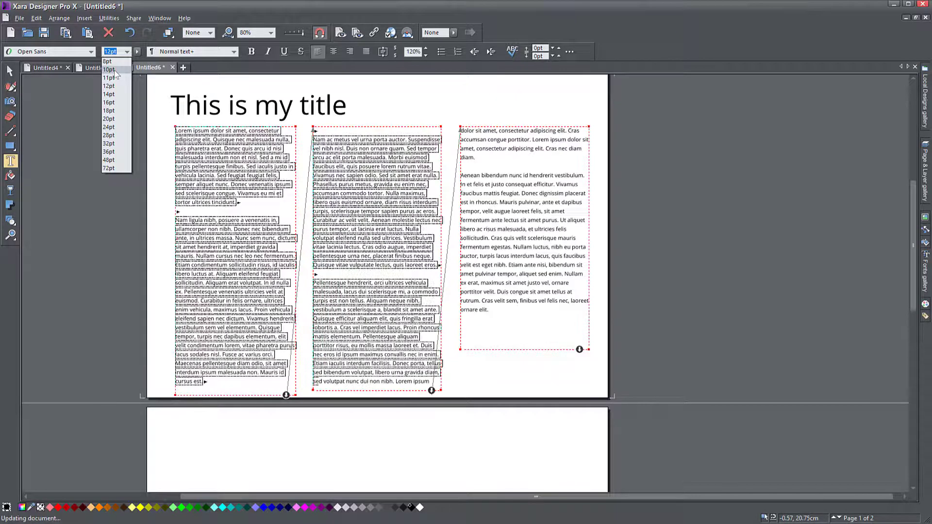
key("Escape")
left_click(236, 151)
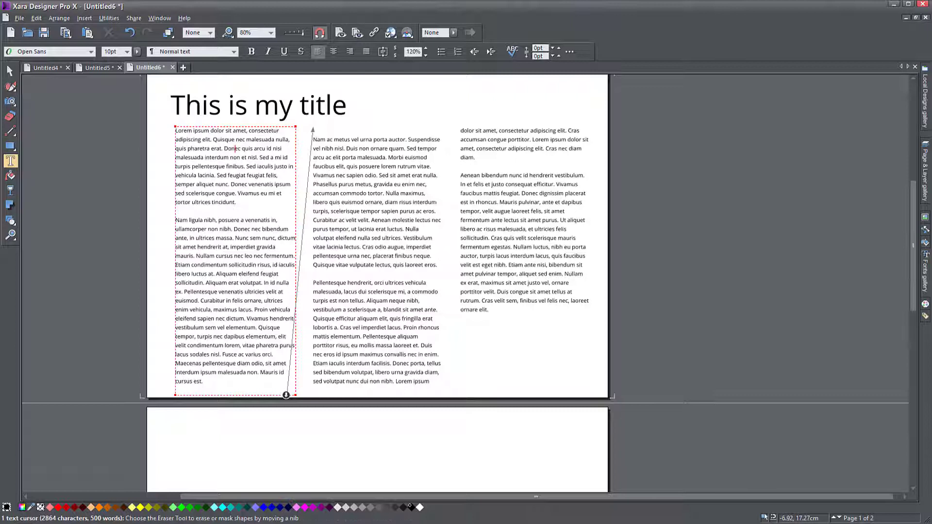
key("F2")
Step: Nudge the middle column and start a new paragraph at 'Aliquam erat volutpat' in the left column
key("Escape")
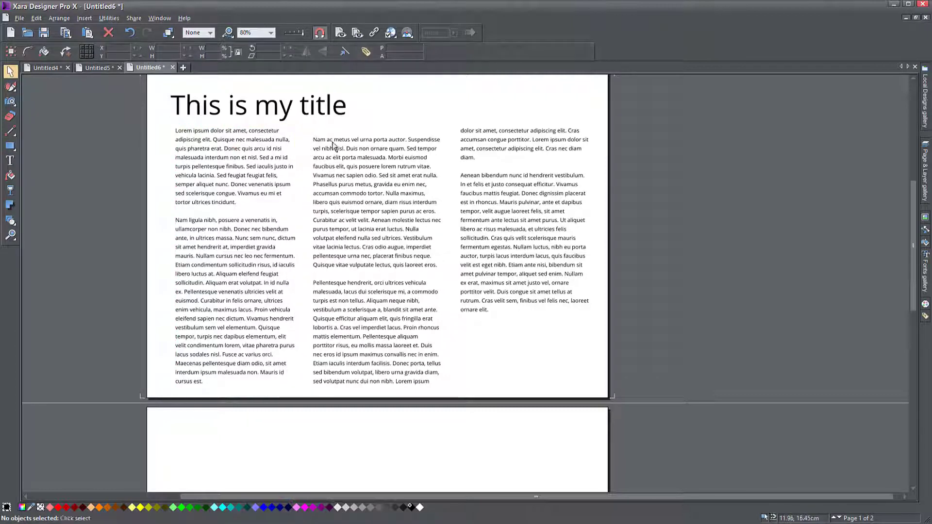
left_click_drag(333, 145, 339, 147)
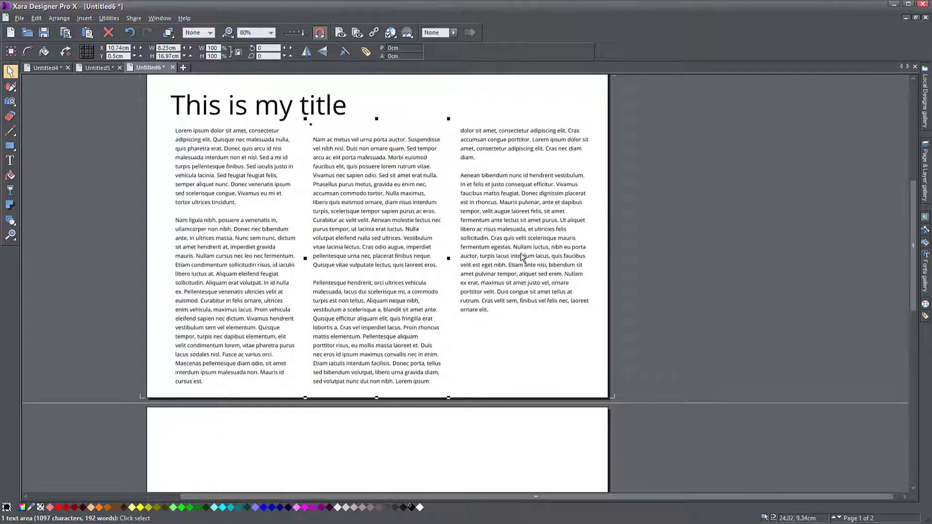
left_click(226, 288)
left_click(215, 291)
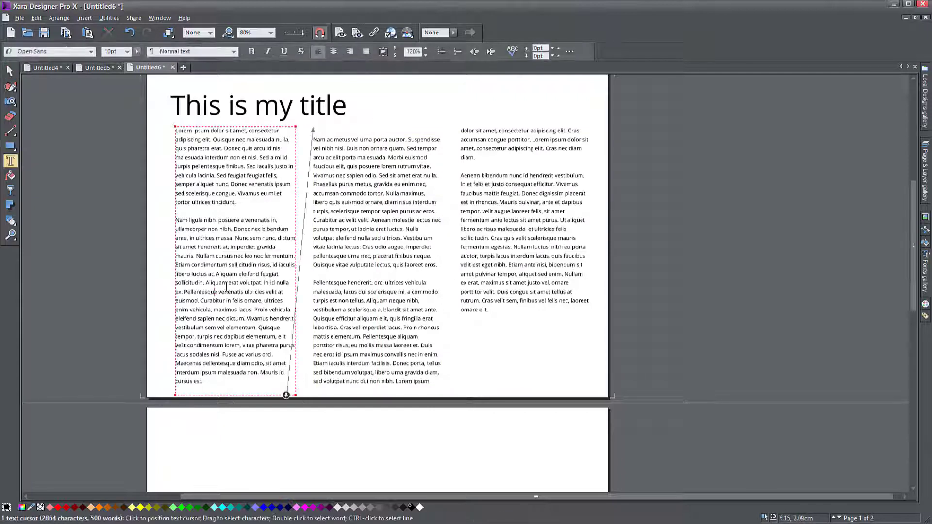
key("Up")
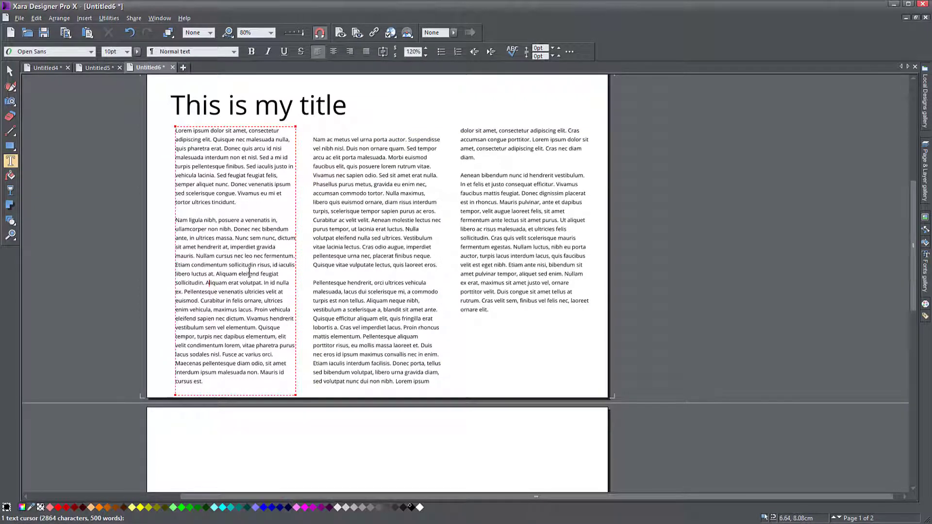
key("Return")
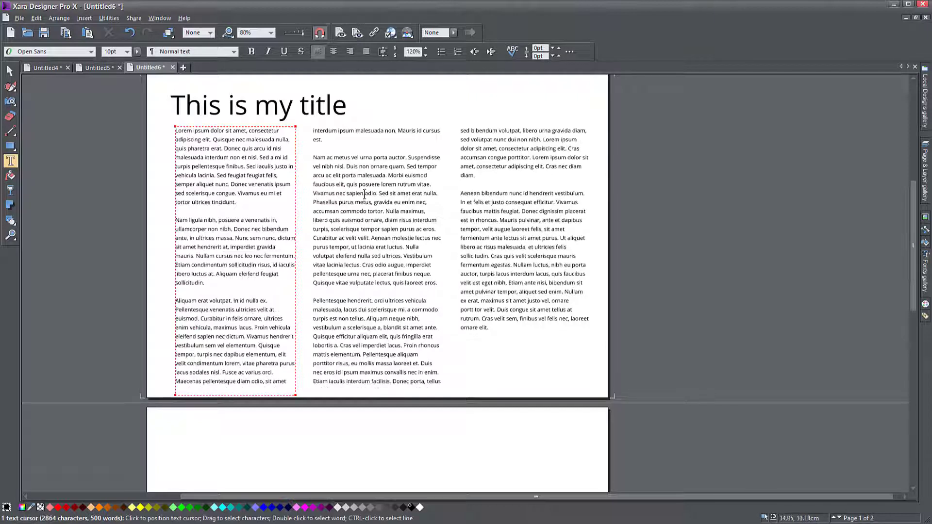
Step: Start paragraphs at 'Phasellus purus metus' and 'Cras quis velit', then extend the right column downward
left_click(314, 202)
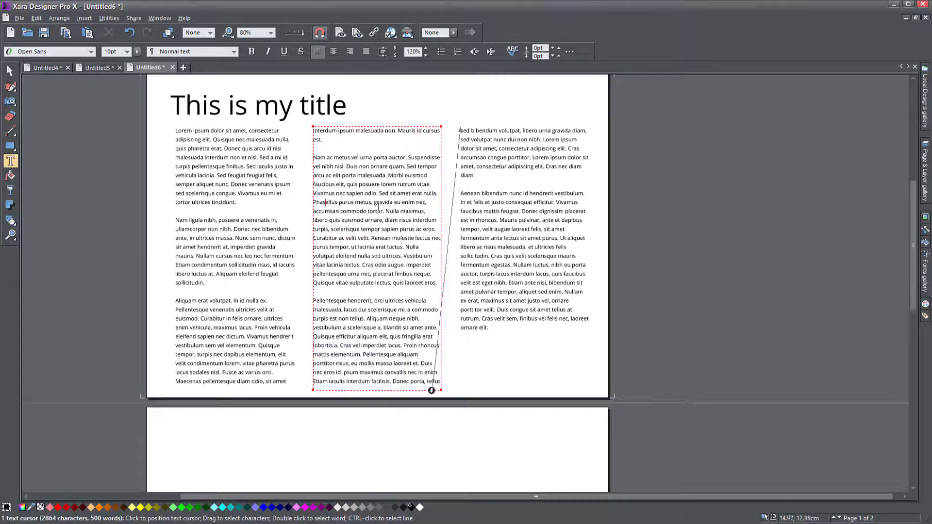
key("Return")
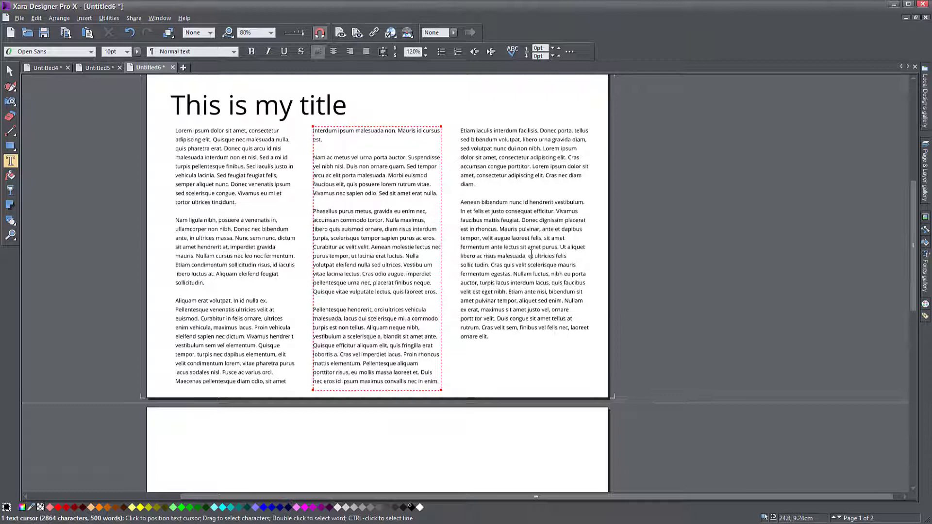
left_click(490, 265)
key("Return")
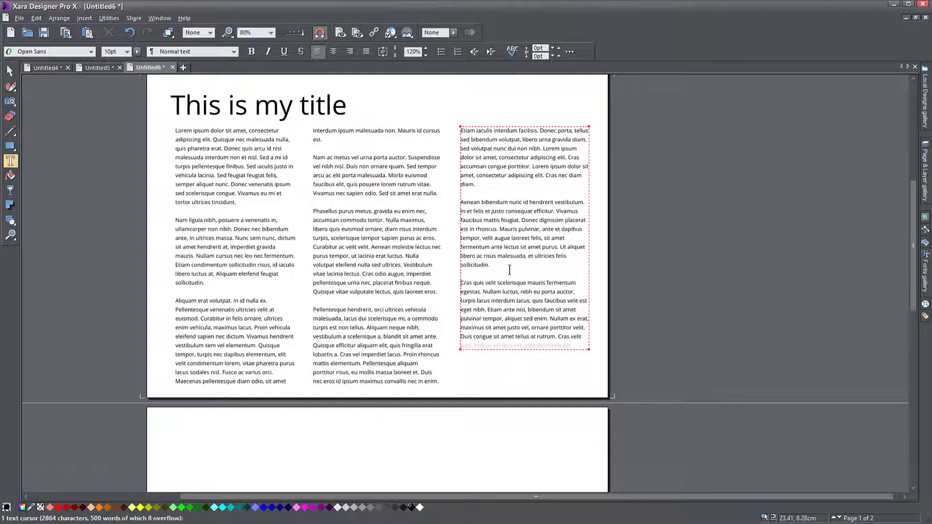
key("Escape")
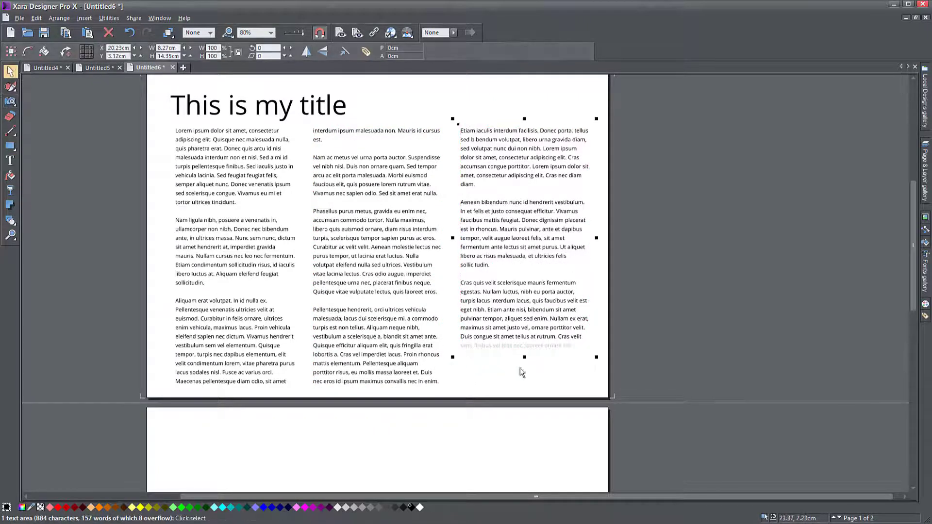
left_click_drag(524, 358, 523, 395)
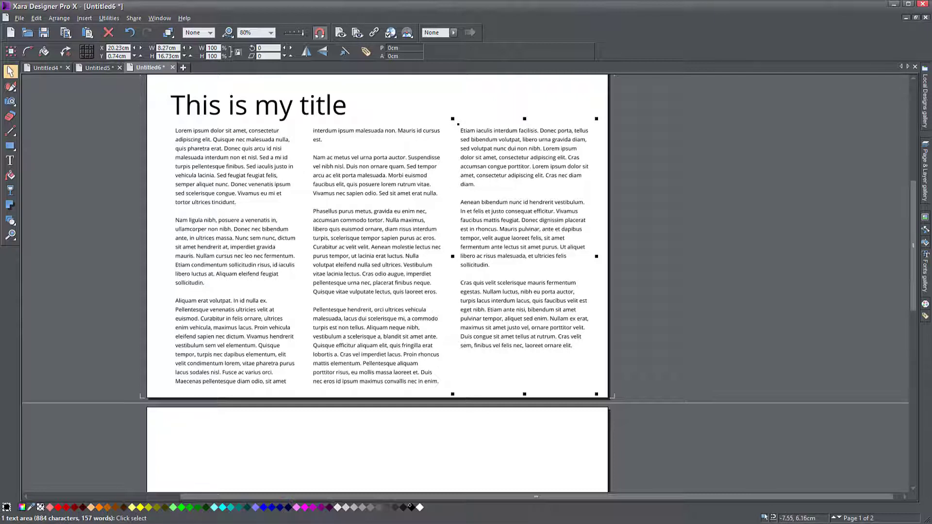
Step: Scale the Graphicious logo down to 6.7cm wide and drag it over the first two text columns
left_click_drag(82, 250, 107, 237)
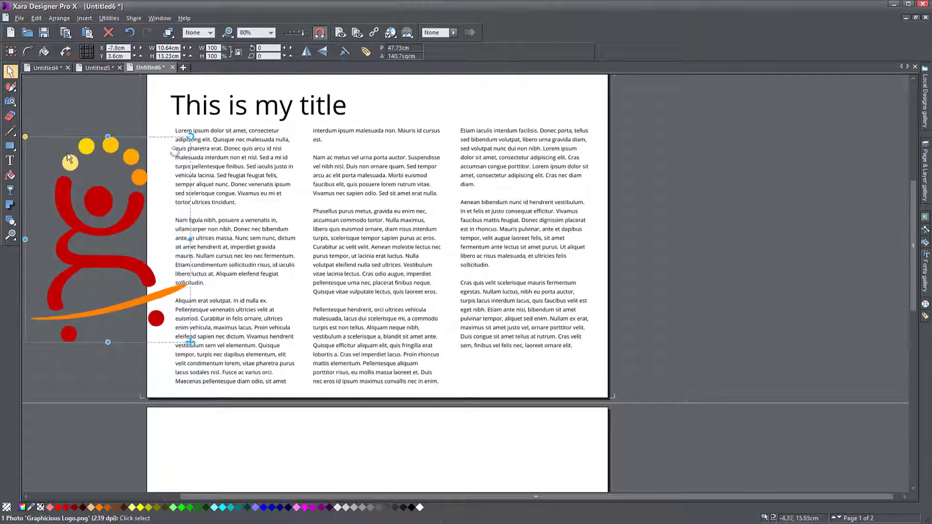
left_click_drag(190, 342, 129, 271)
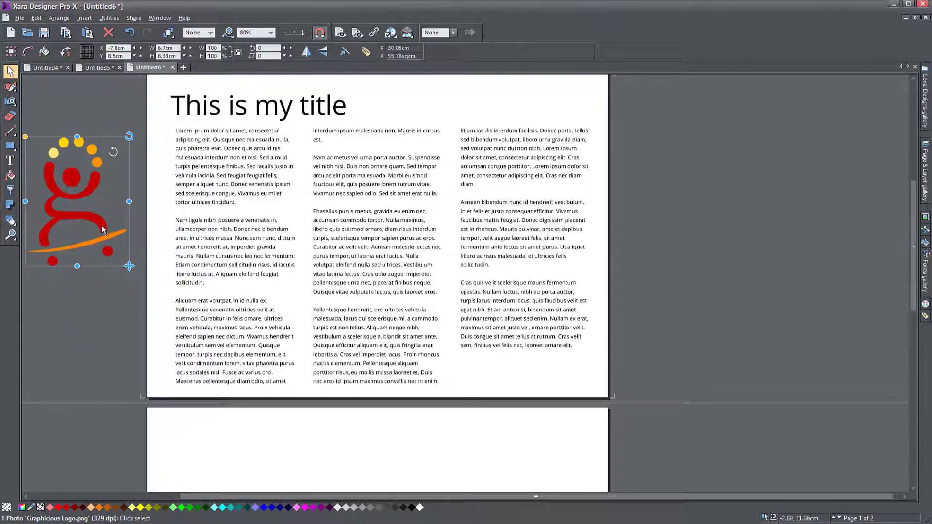
left_click_drag(127, 228, 335, 277)
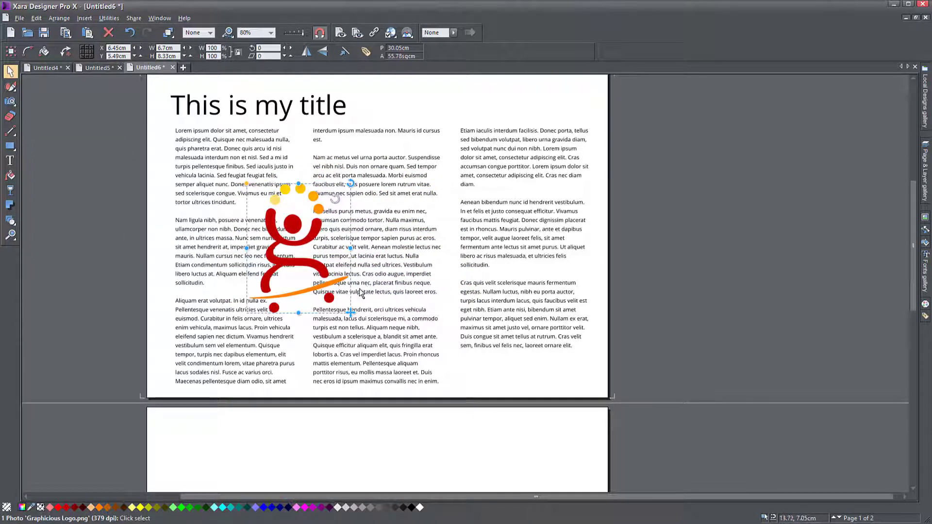
scroll(268, 238, "up", 2)
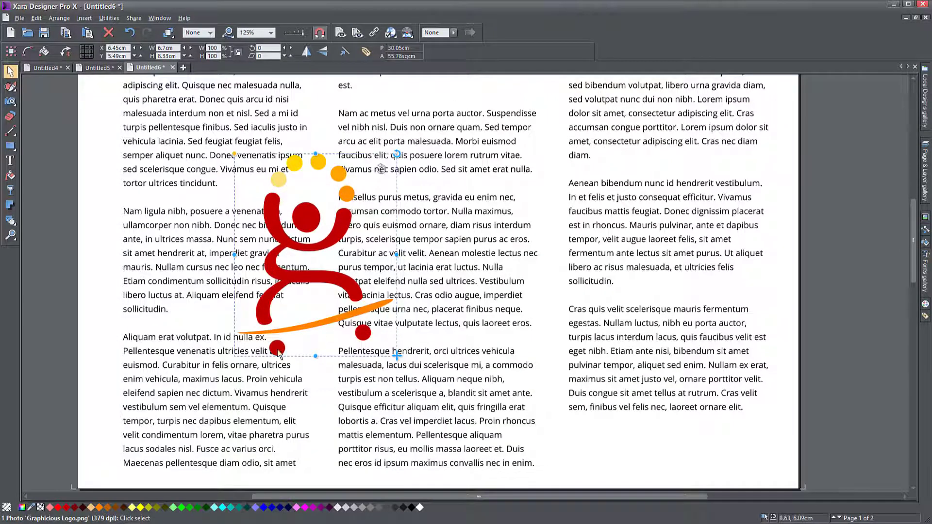
Step: Apply Repel text under to the logo so the Lorem ipsum wraps around its outline
right_click(305, 210)
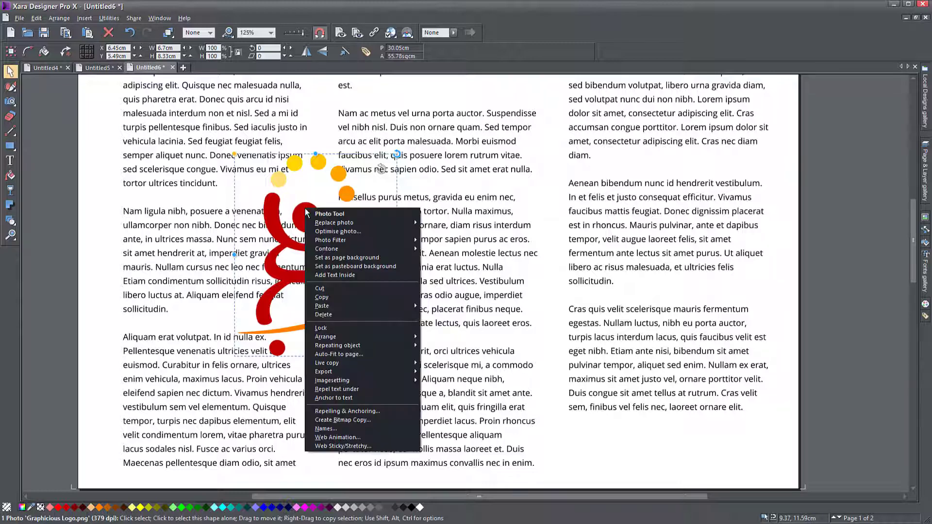
left_click(341, 389)
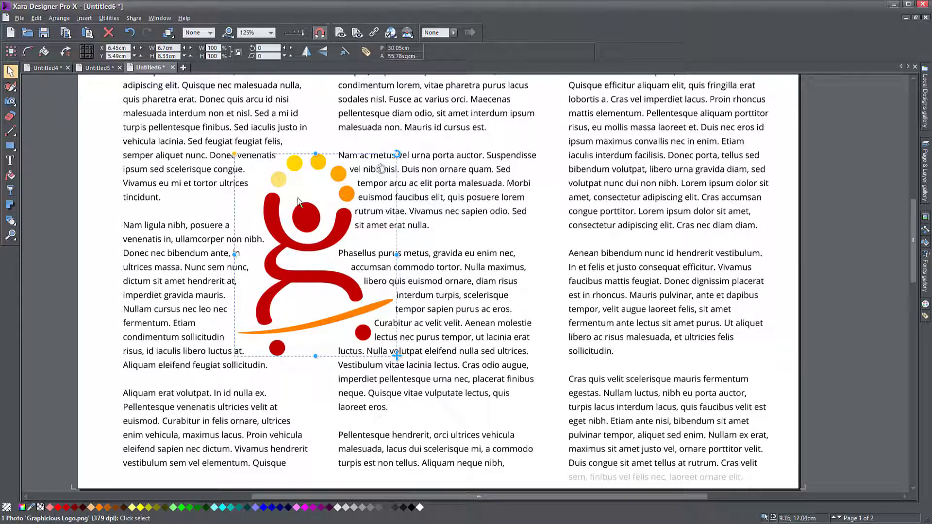
Step: Turn on Rectangular repelling in the logo's Repelling & Anchoring settings, then deselect to check the wrap
right_click(309, 221)
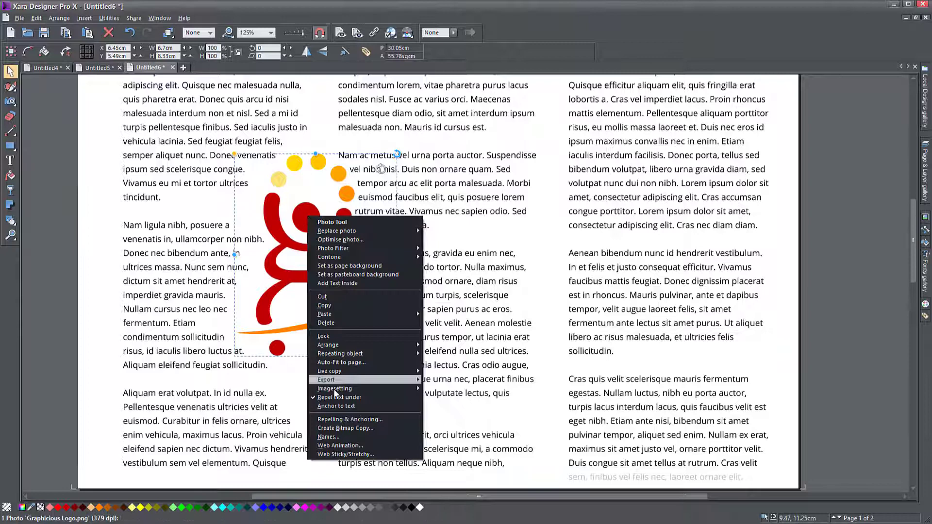
left_click(340, 420)
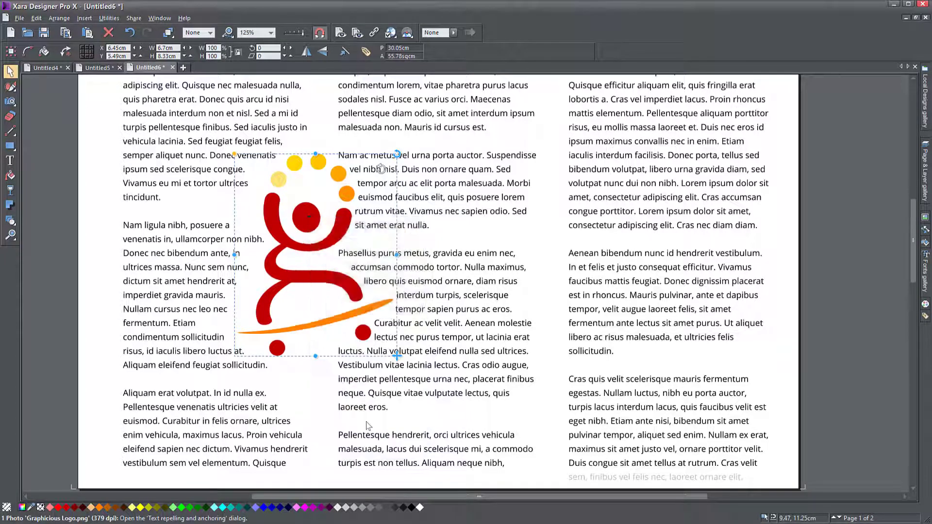
left_click_drag(350, 169, 479, 163)
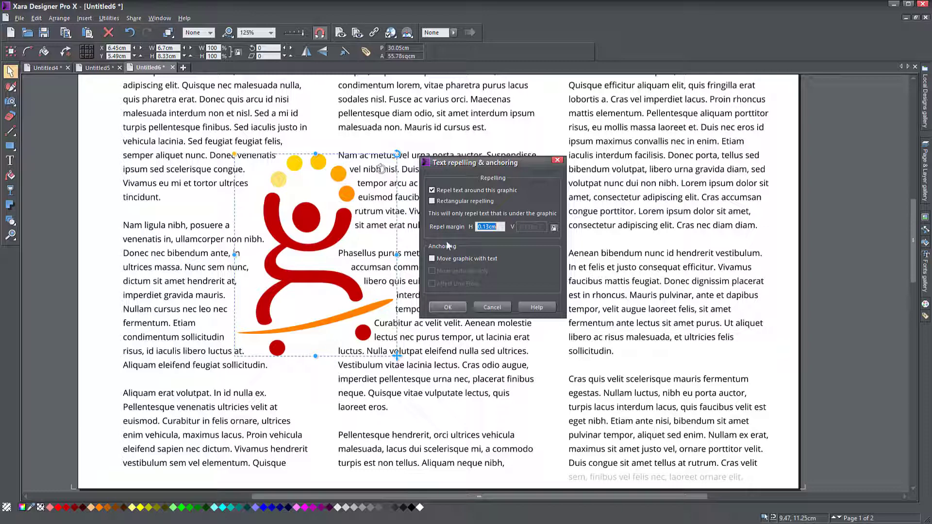
left_click(455, 202)
left_click(448, 307)
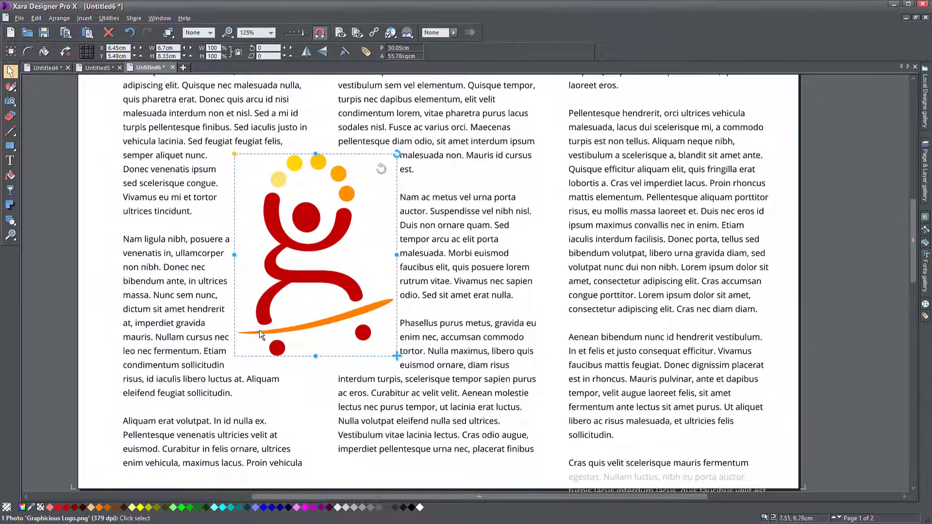
left_click(92, 240)
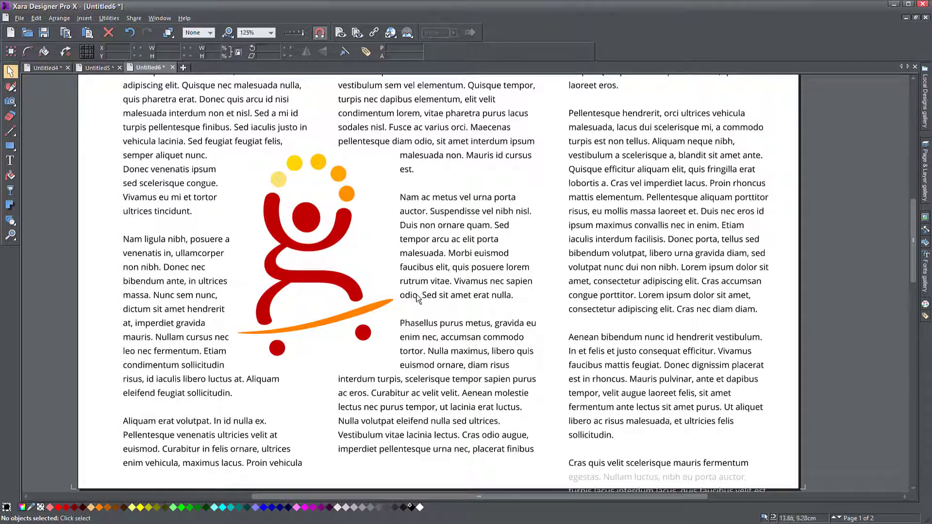
Step: Set the logo's horizontal repel margin to 1cm in Repelling & Anchoring
right_click(307, 217)
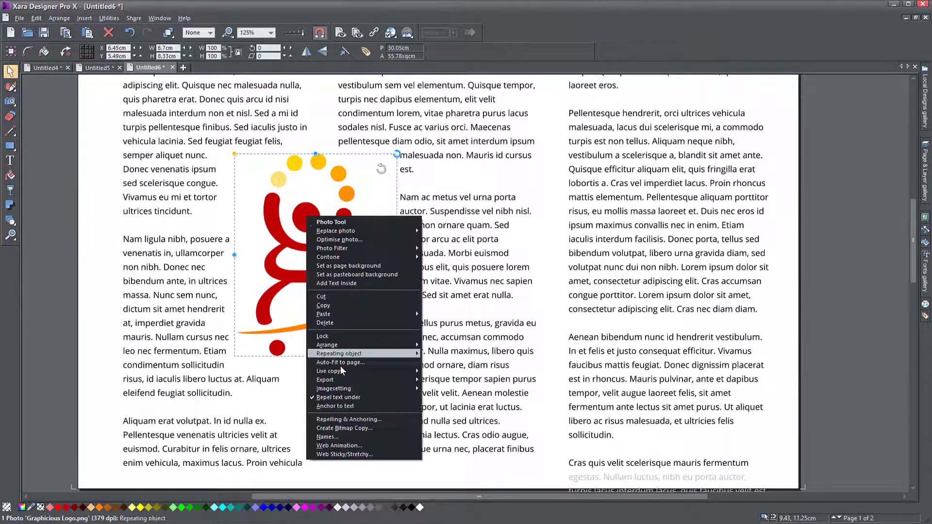
left_click(348, 418)
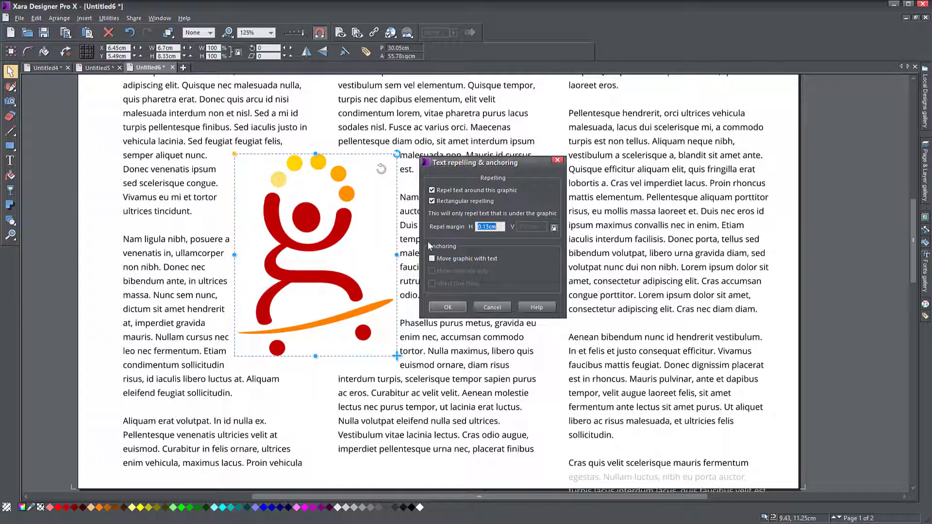
left_click(491, 227)
left_click_drag(489, 227, 472, 231)
type("1")
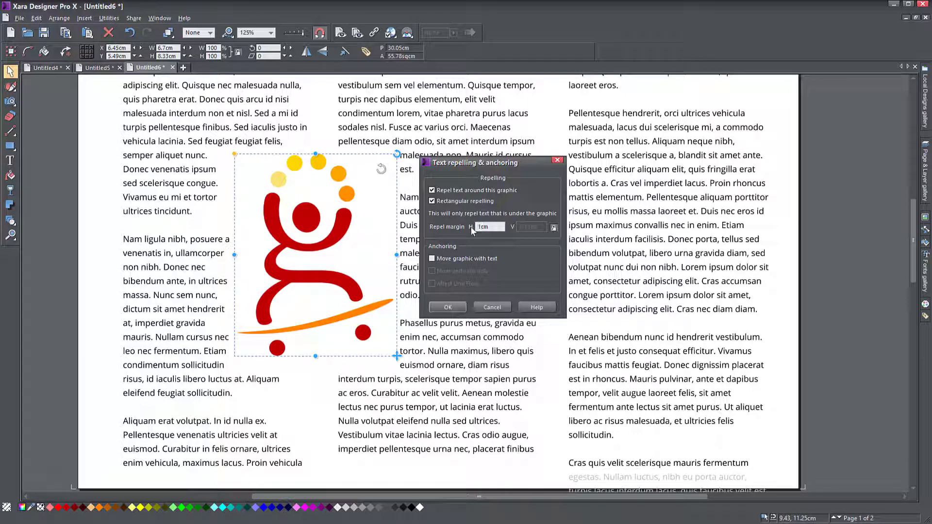
left_click(456, 307)
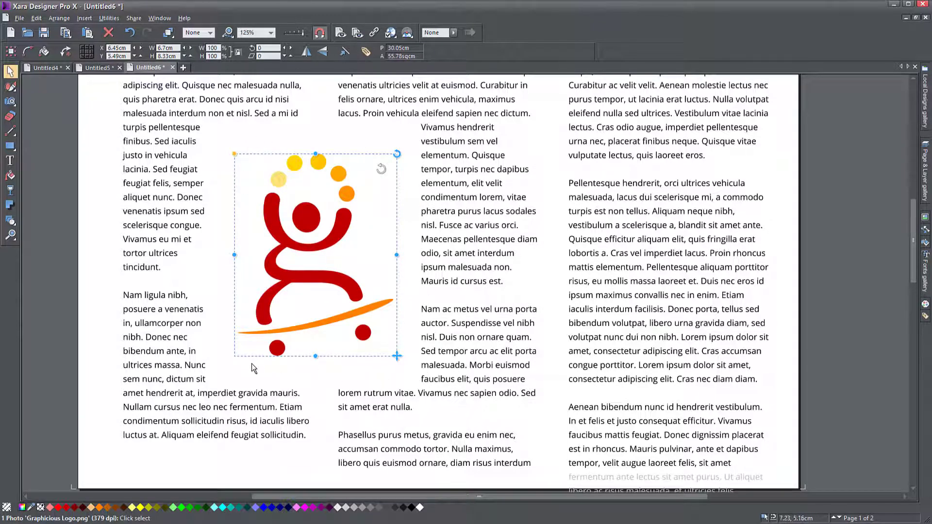
Step: Switch off Rectangular repelling so the text follows the logo's shape, then deselect
right_click(311, 219)
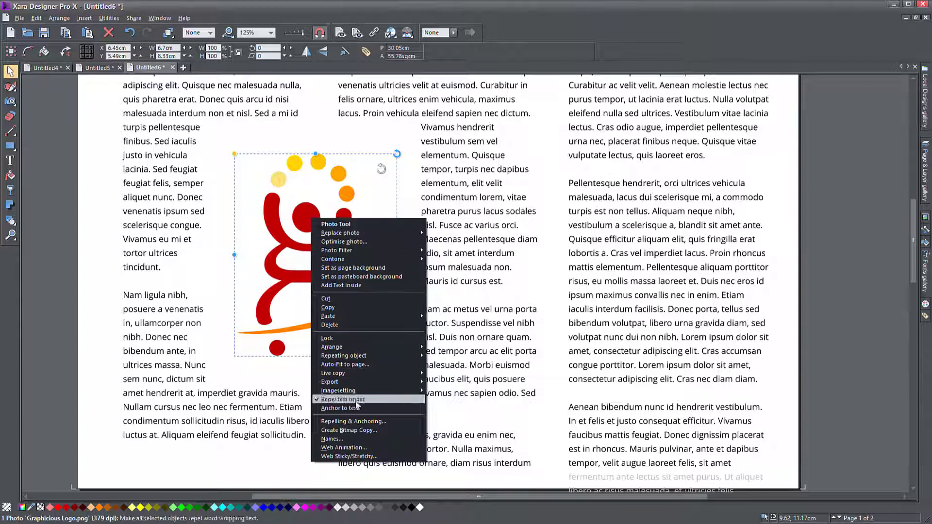
left_click(350, 420)
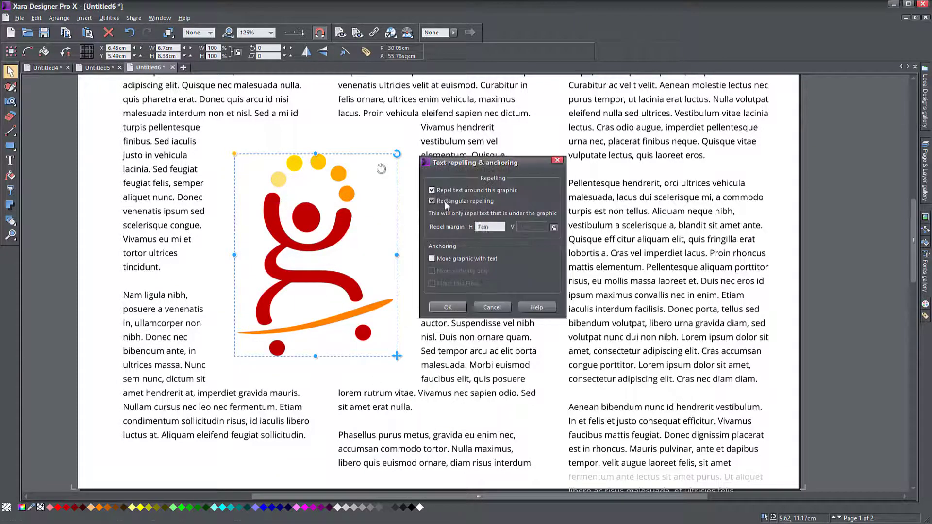
left_click(447, 308)
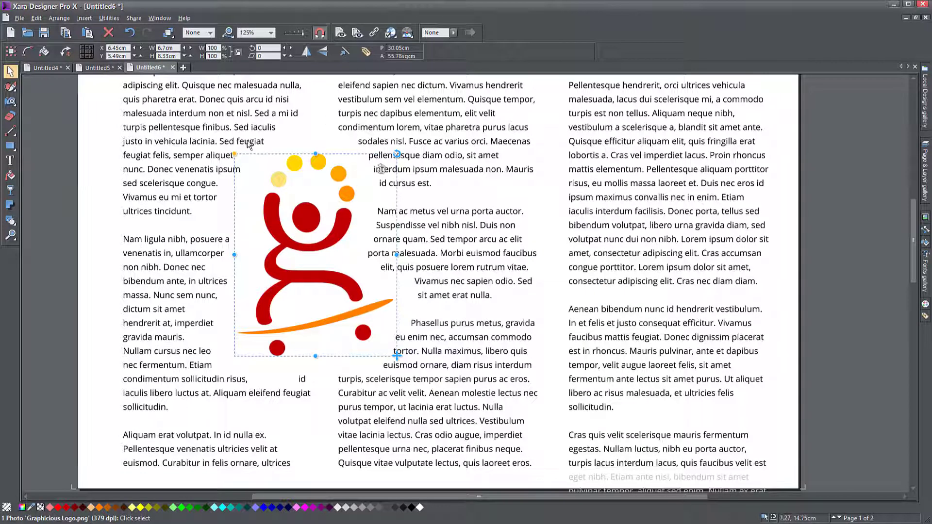
left_click(85, 275)
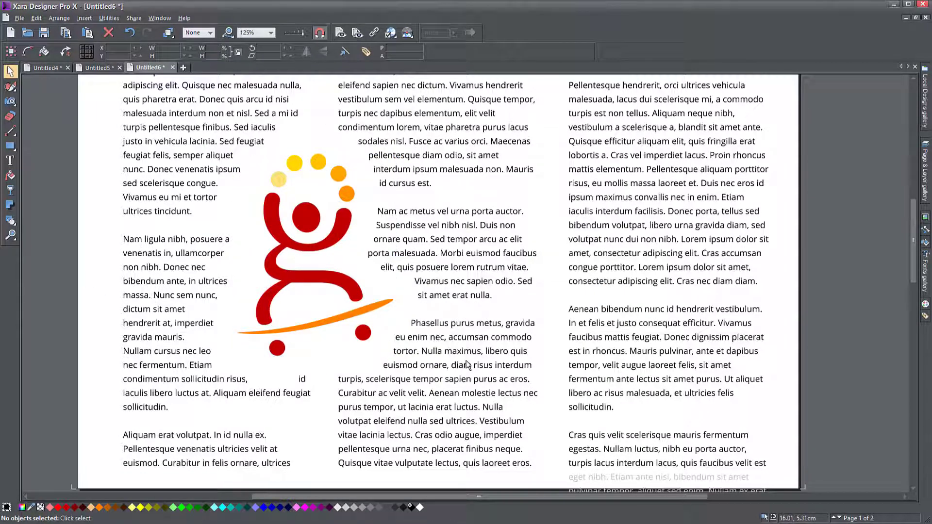
Step: Move the logo right onto the boundary between the second and third columns, then select the right column
scroll(467, 364, "up", 3)
scroll(464, 361, "down", 1)
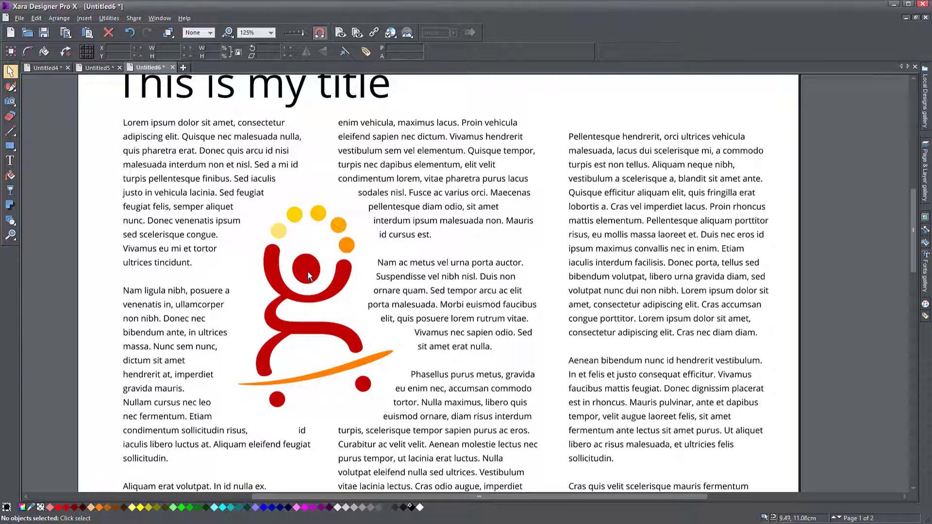
left_click_drag(308, 270, 549, 256)
scroll(558, 356, "down", 5)
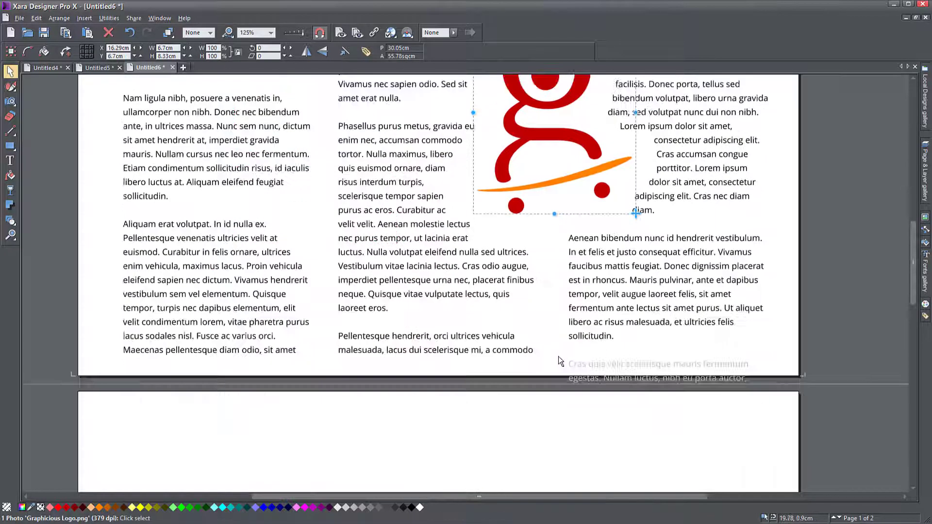
scroll(558, 360, "up", 1)
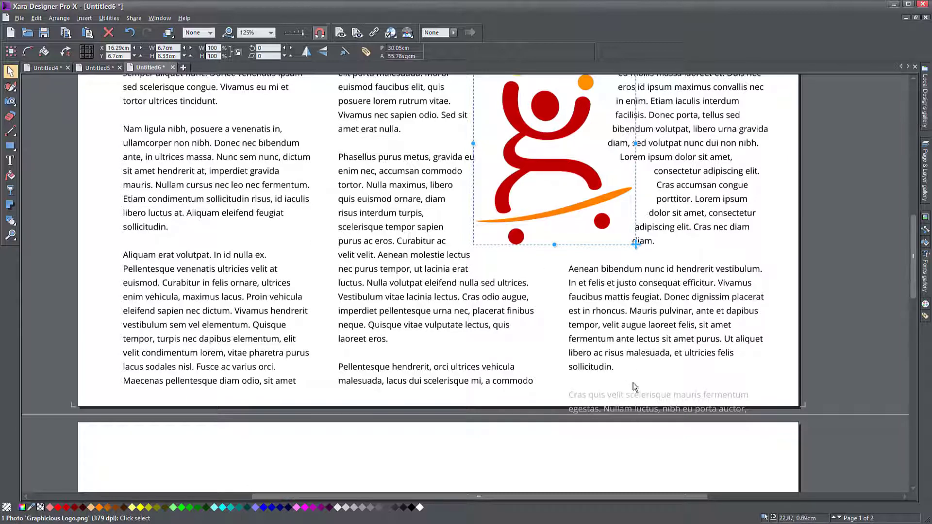
left_click(624, 342)
scroll(607, 272, "down", 4)
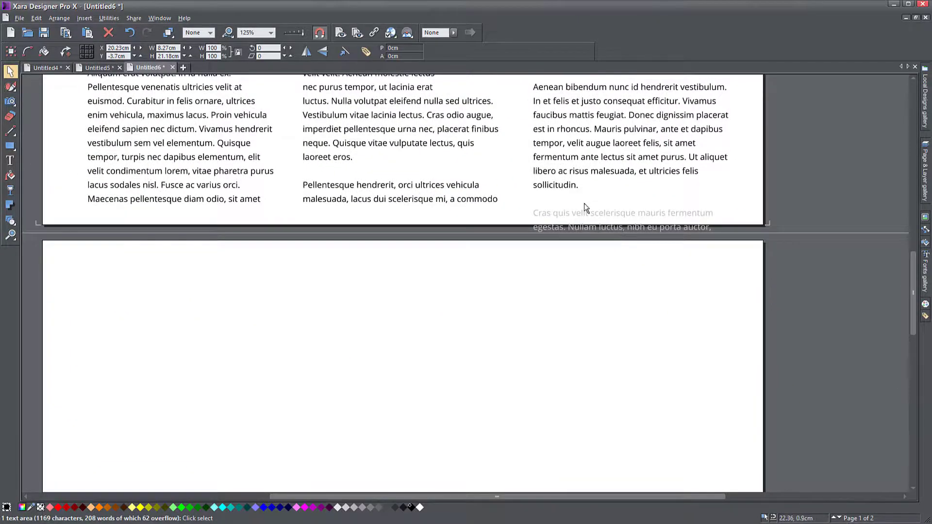
scroll(583, 203, "up", 5)
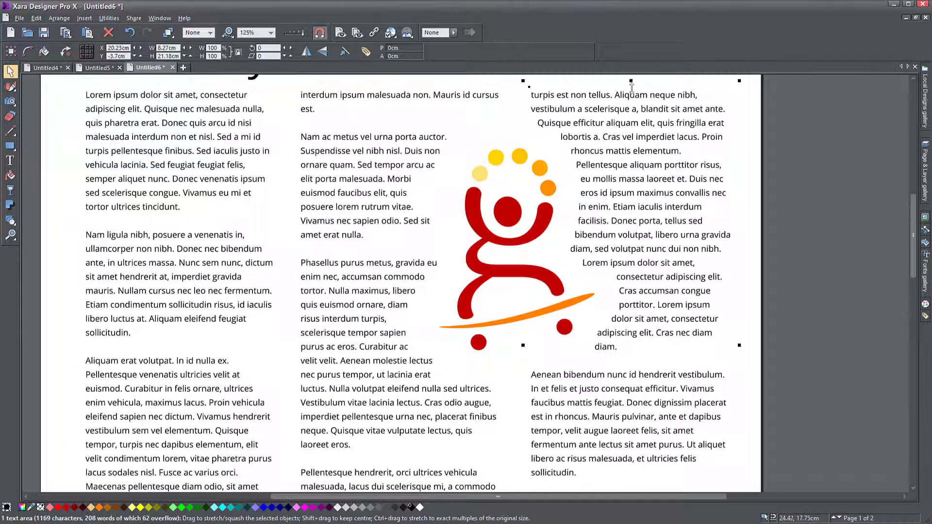
Step: Nudge the right column down and set the whole linked story to 9pt
left_click_drag(630, 87, 634, 131)
double_click(160, 136)
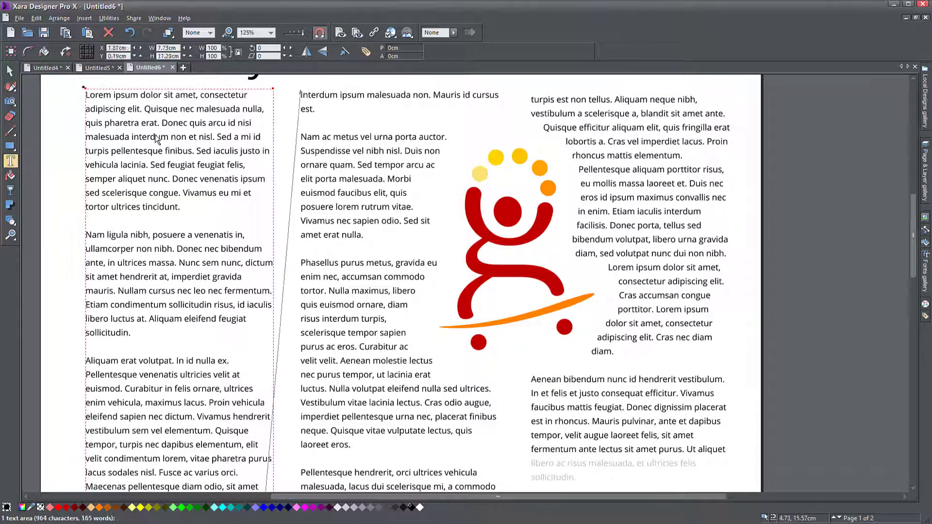
key("ctrl+a")
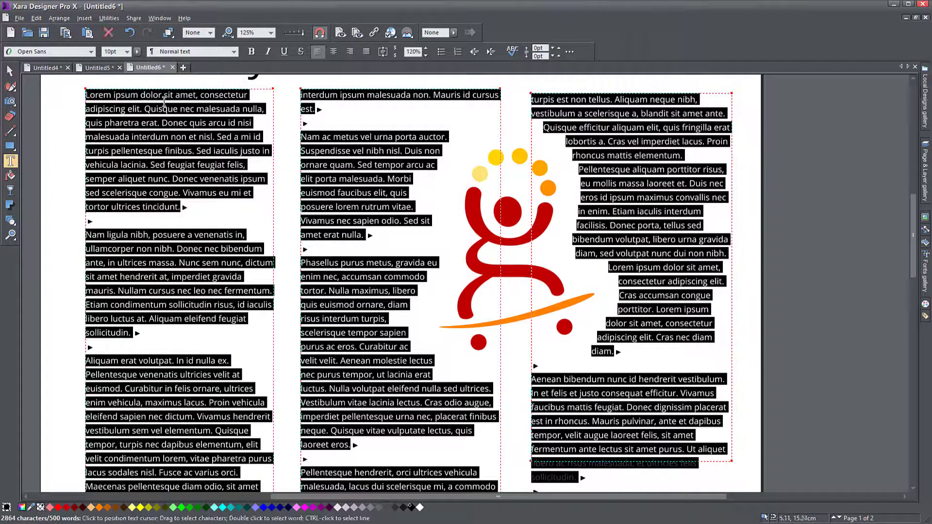
left_click(121, 51)
type("9")
key("Return")
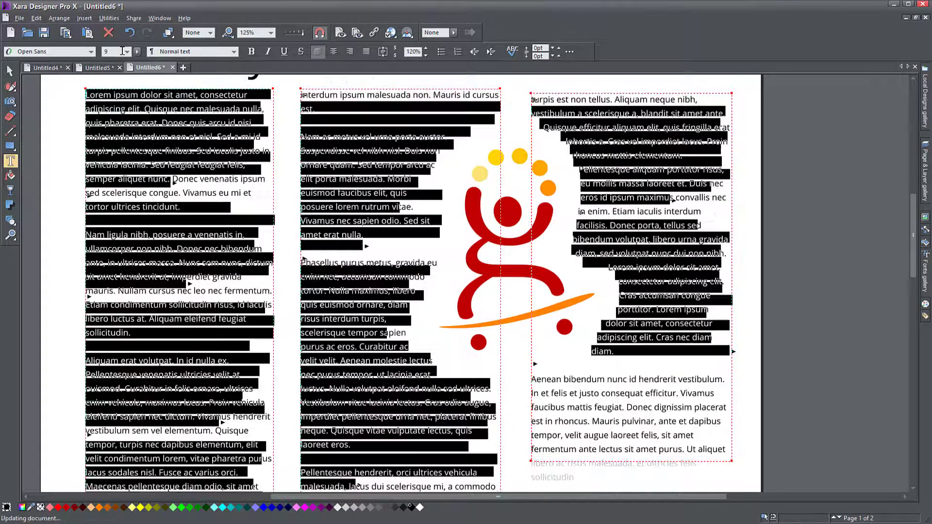
left_click(9, 71)
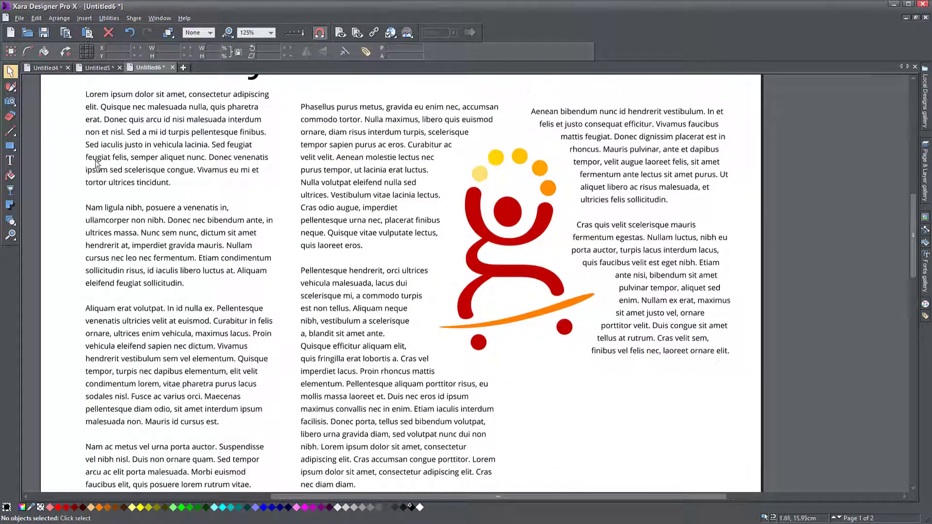
scroll(230, 318, "down", 1)
scroll(231, 318, "down", 1)
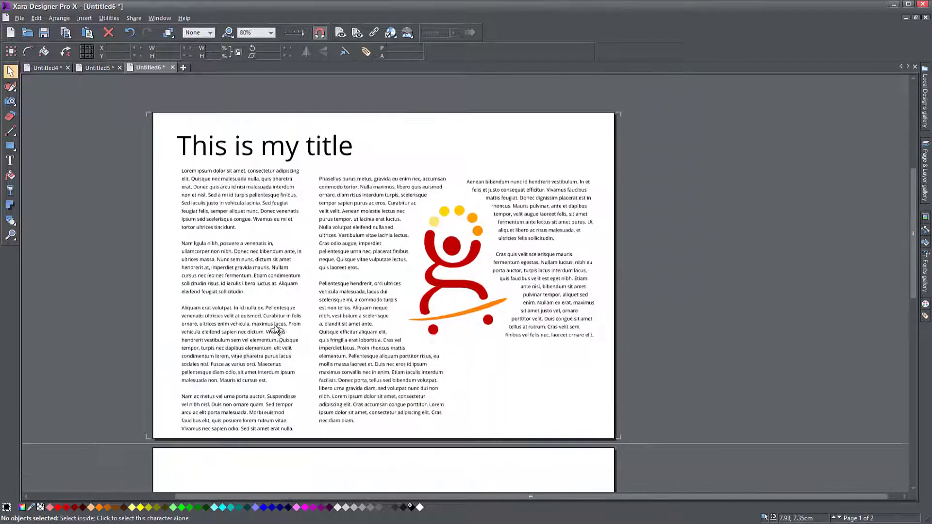